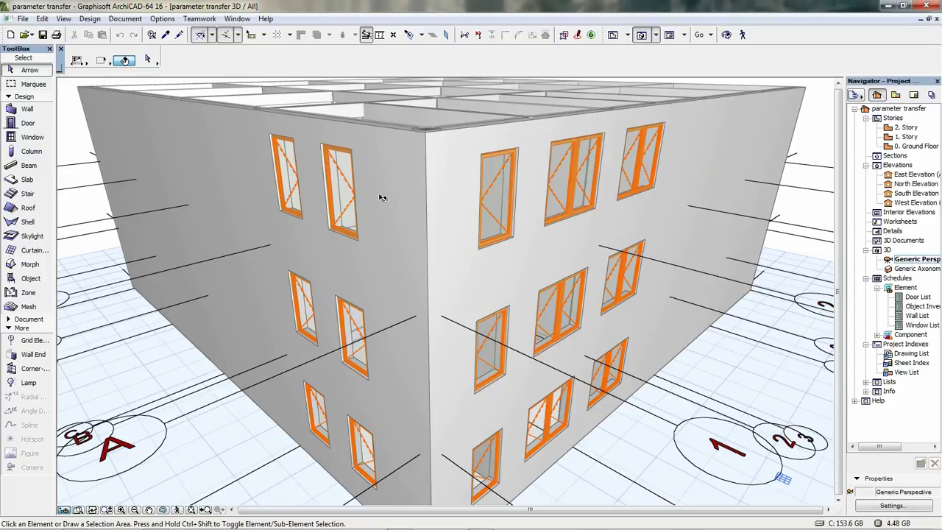
# Step: Select the left-face walls on each story in turn, then grid lines C and D
pyautogui.click(388, 200)
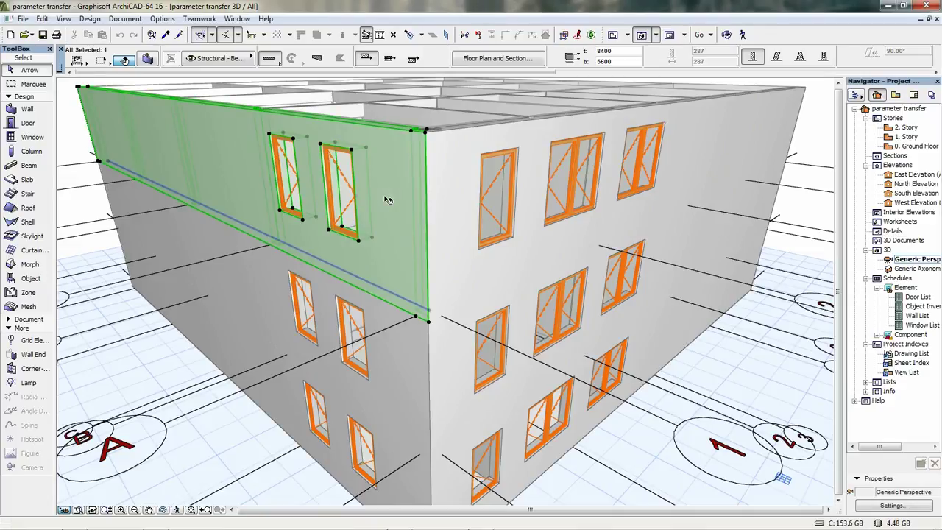
pyautogui.click(270, 293)
pyautogui.click(271, 398)
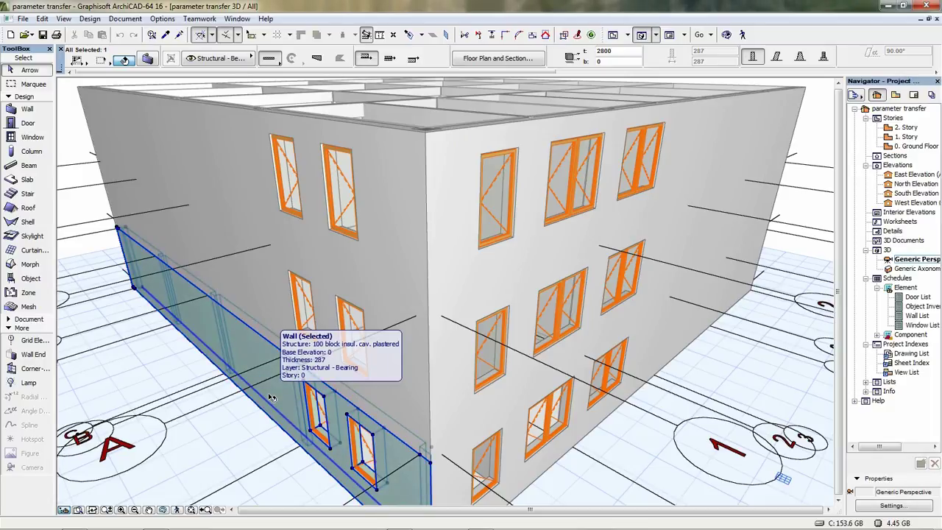
pyautogui.click(123, 447)
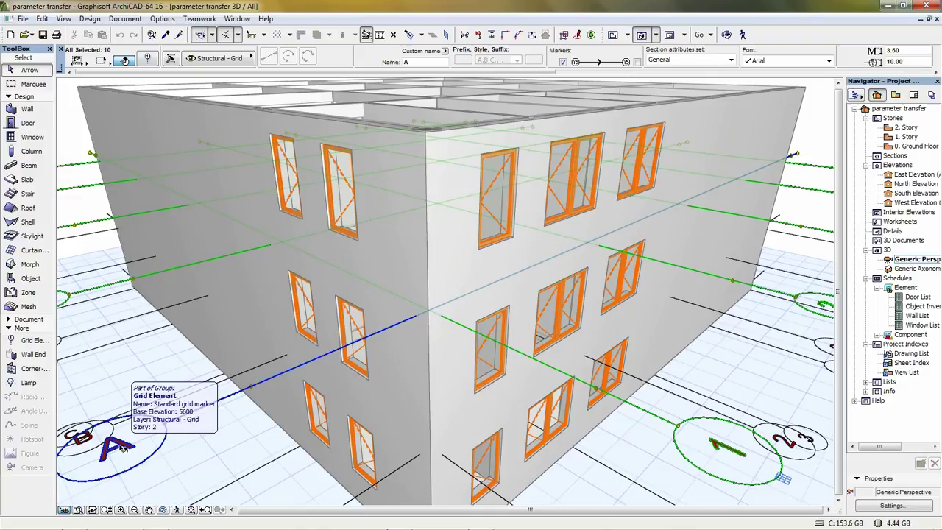
pyautogui.click(125, 326)
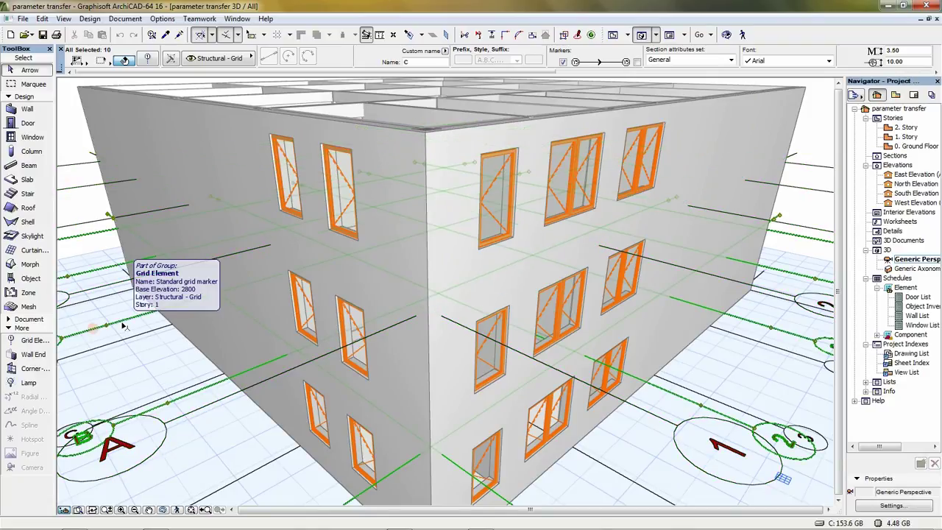
pyautogui.click(126, 343)
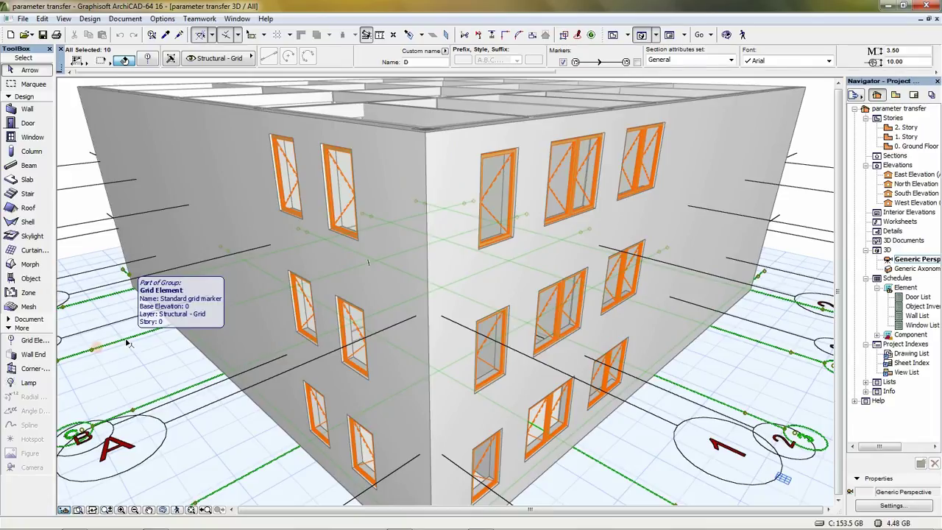
# Step: Select the right-face and left-face walls in turn, ending on the upper-story left wall
pyautogui.click(412, 140)
pyautogui.click(449, 149)
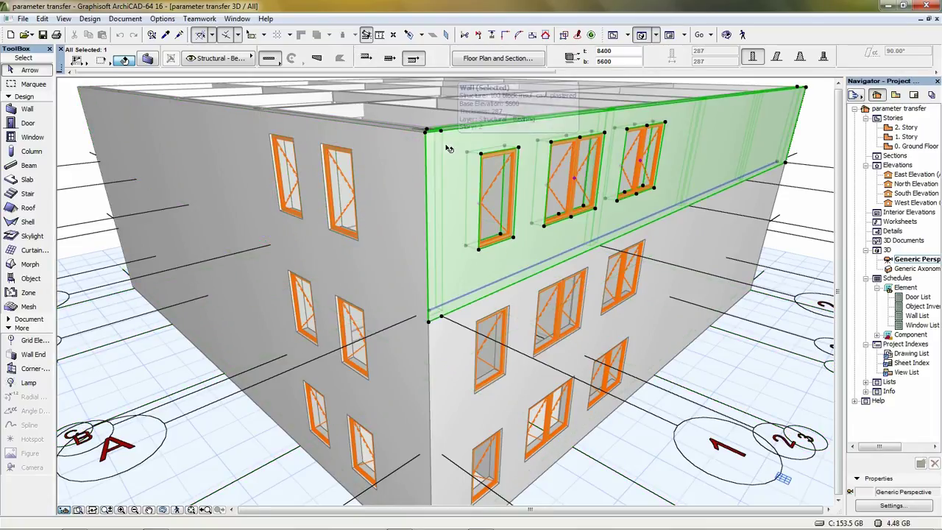
pyautogui.click(516, 294)
pyautogui.click(516, 427)
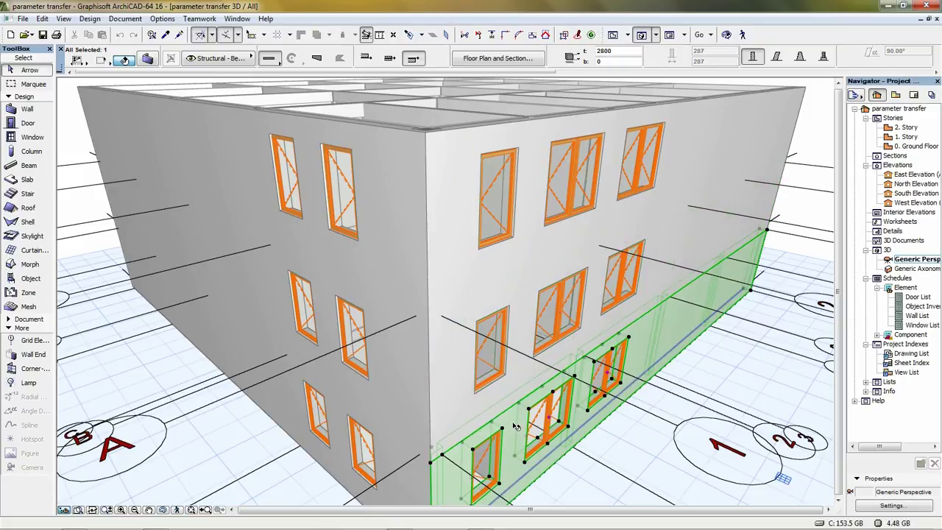
pyautogui.click(341, 416)
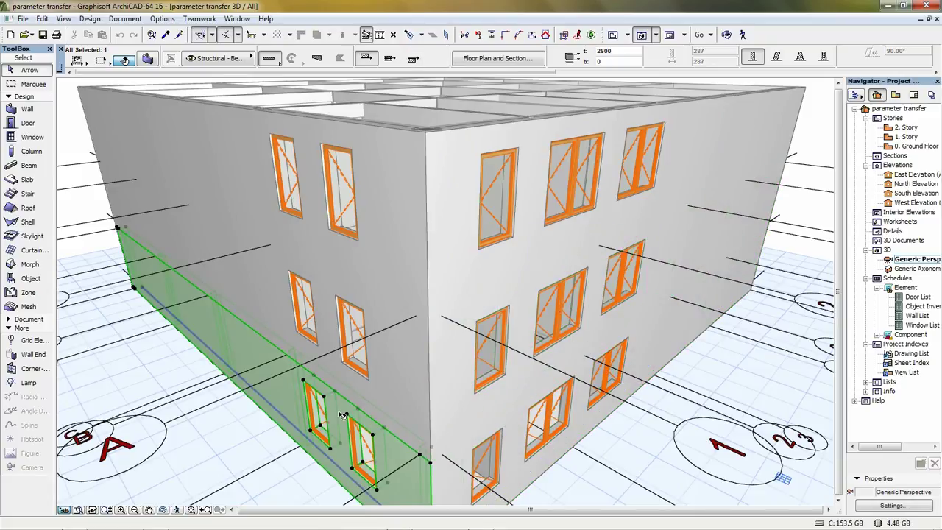
pyautogui.click(274, 315)
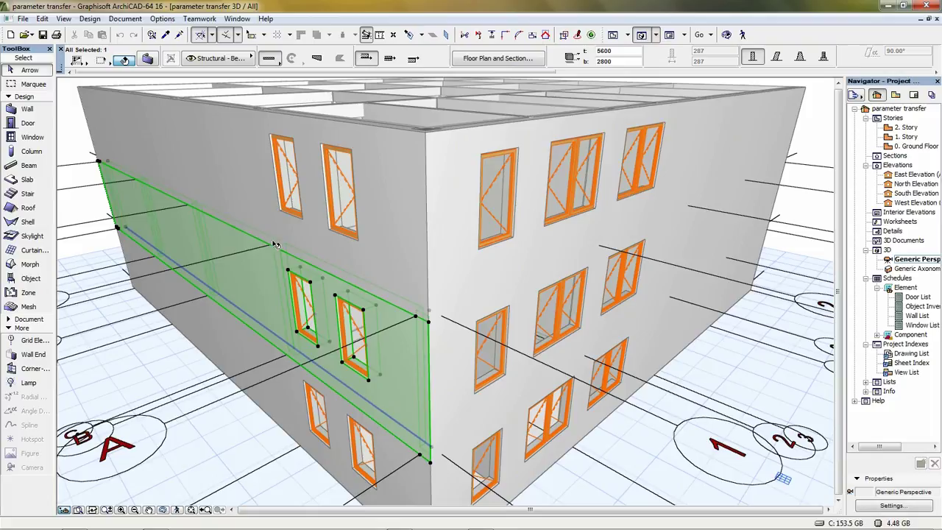
pyautogui.click(273, 218)
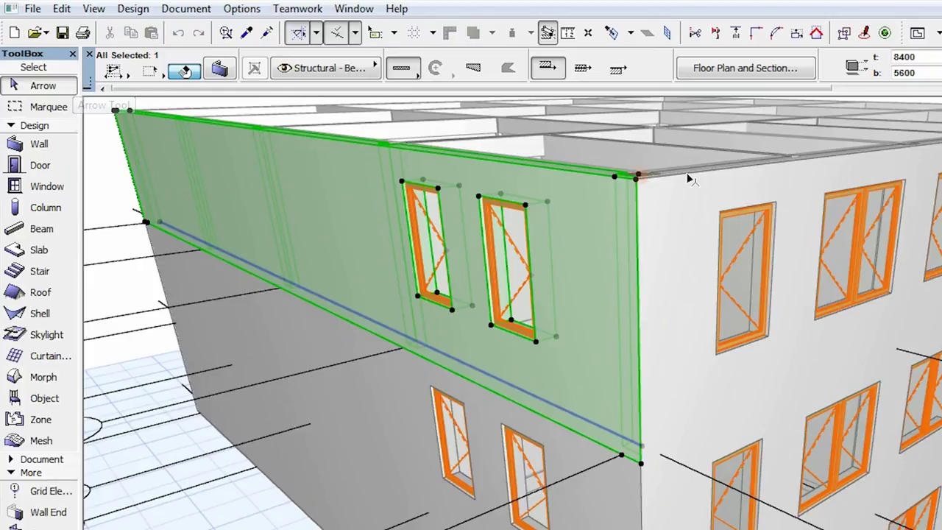
pyautogui.click(688, 181)
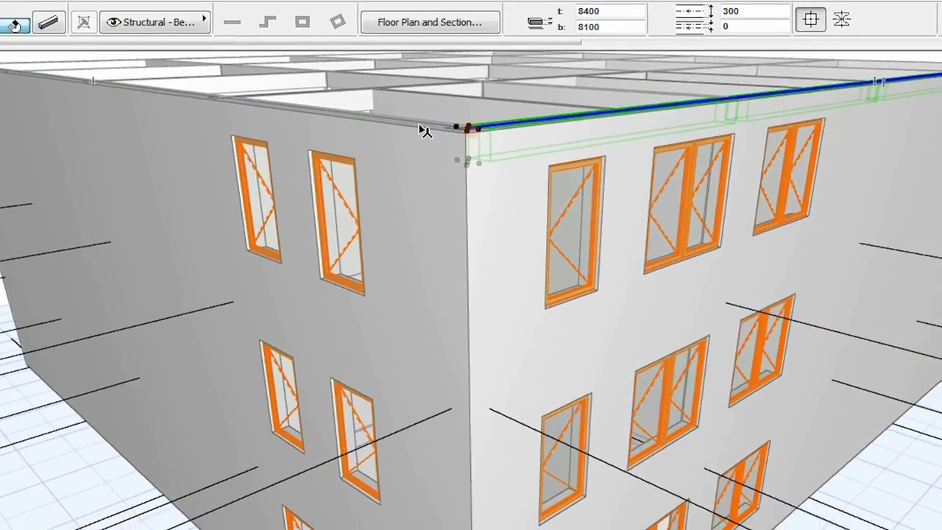
pyautogui.click(421, 128)
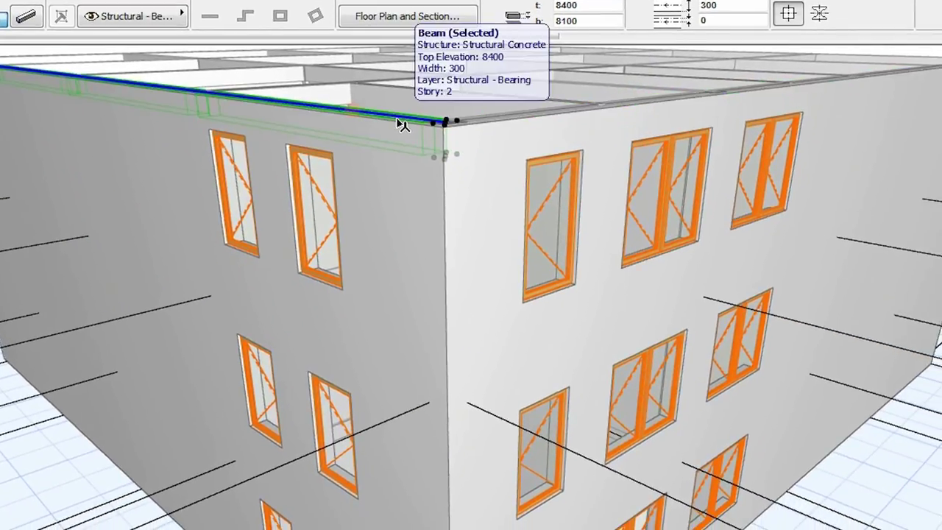
pyautogui.click(481, 217)
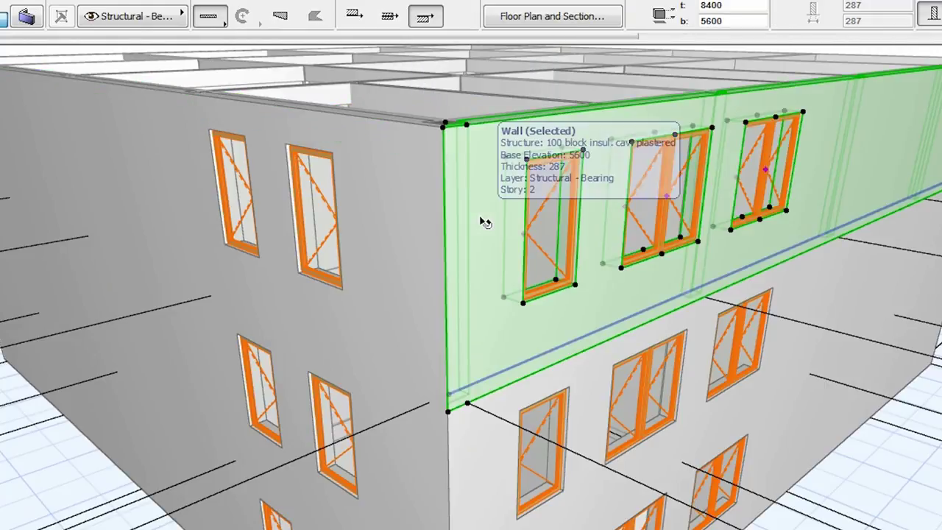
pyautogui.click(412, 234)
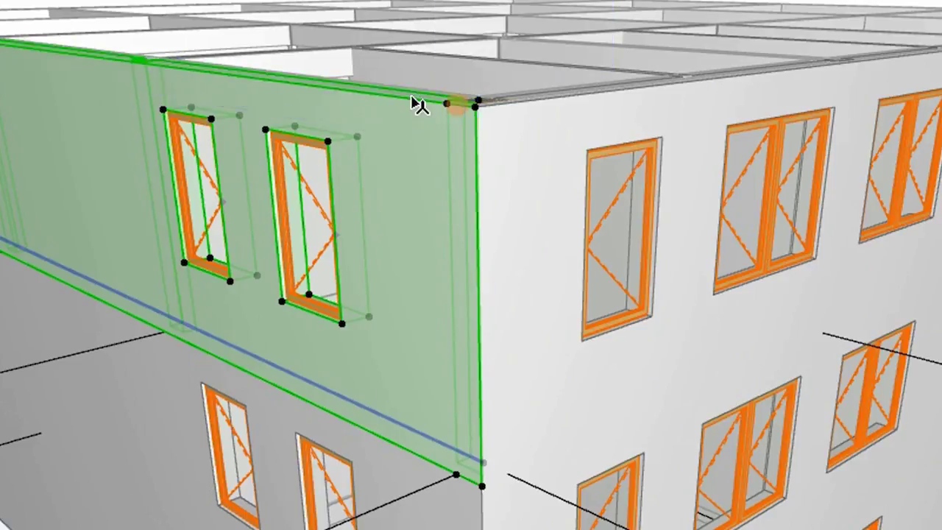
pyautogui.press('Escape')
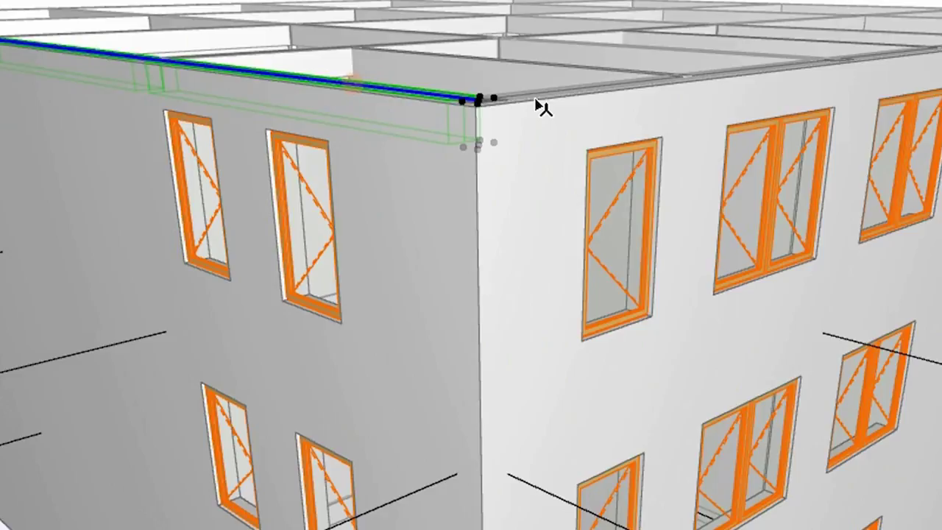
pyautogui.click(535, 210)
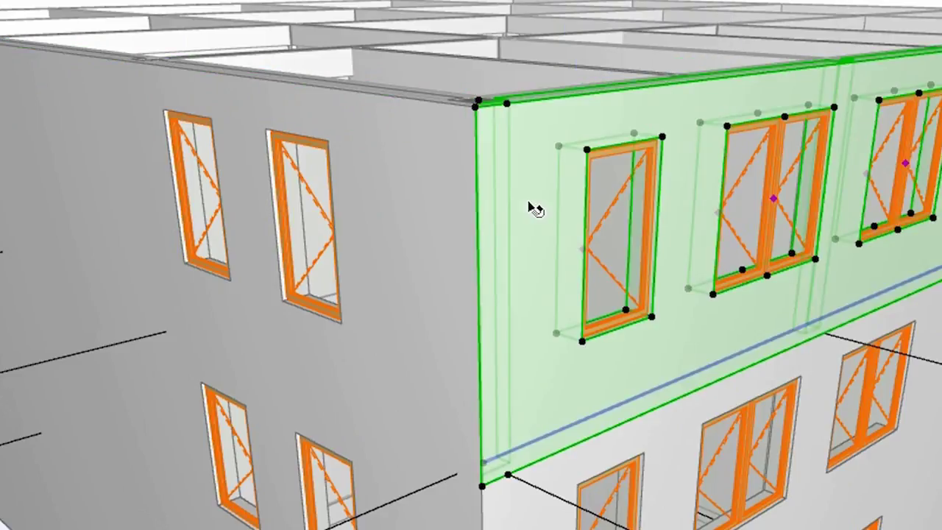
pyautogui.click(449, 210)
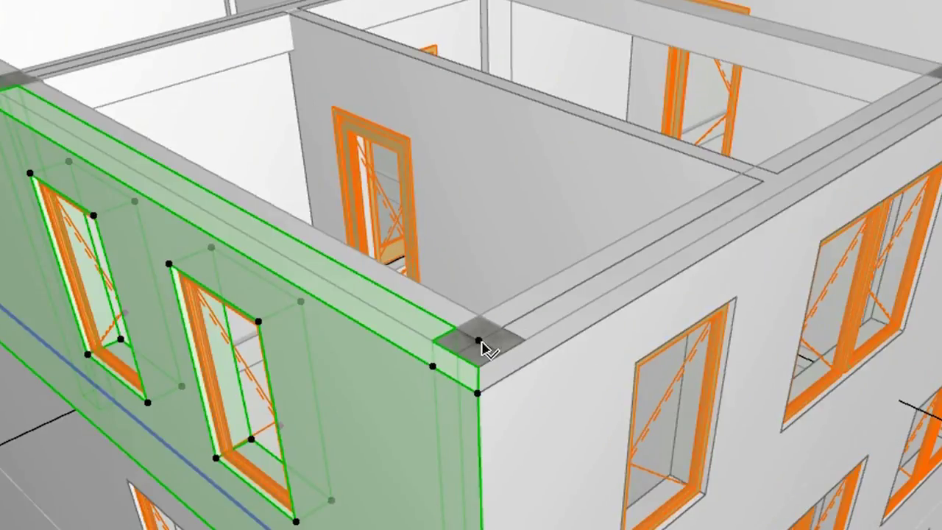
# Step: Tab through the overlapping corner elements, add the roof beams and drop the walls
pyautogui.press('Tab')
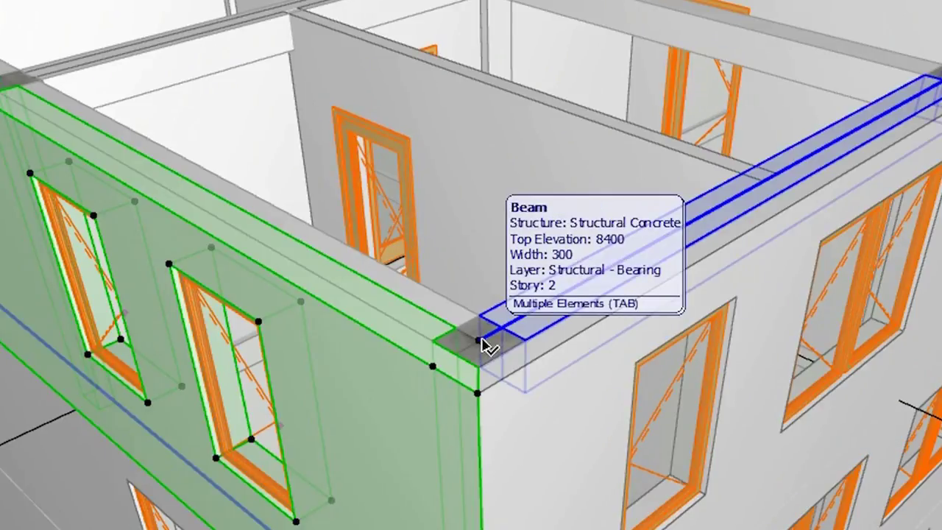
pyautogui.press('Tab')
pyautogui.press('Tab')
pyautogui.press('Tab')
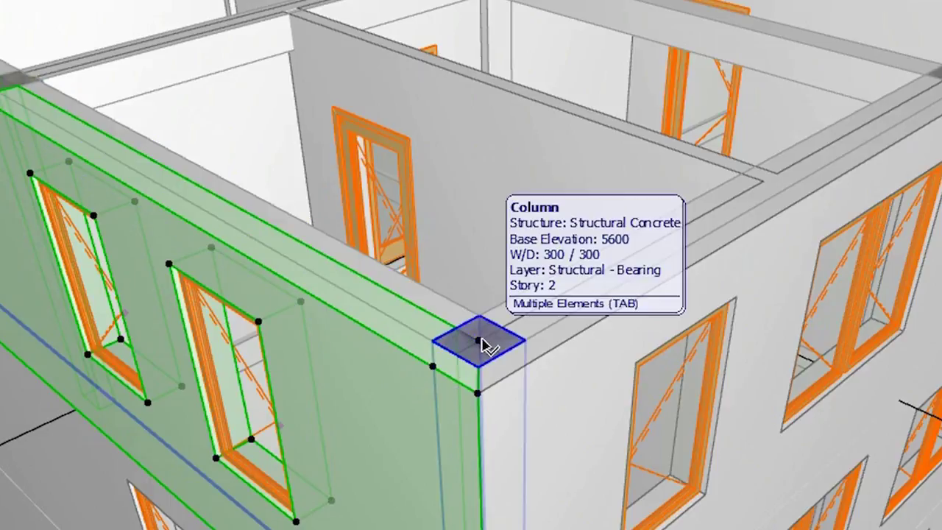
pyautogui.press('Tab')
pyautogui.press('Tab')
pyautogui.press('Tab')
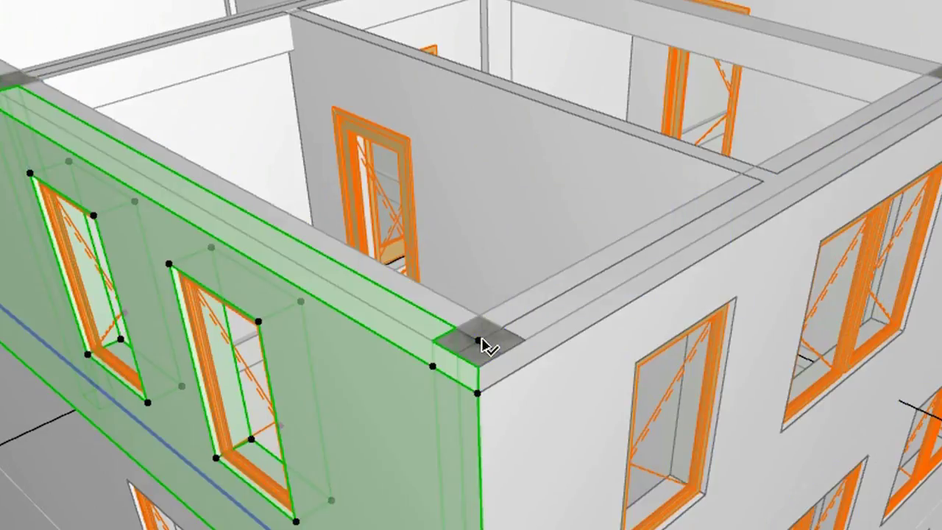
pyautogui.press('Tab')
pyautogui.keyDown('shift'); pyautogui.click(534, 315); pyautogui.keyUp('shift')
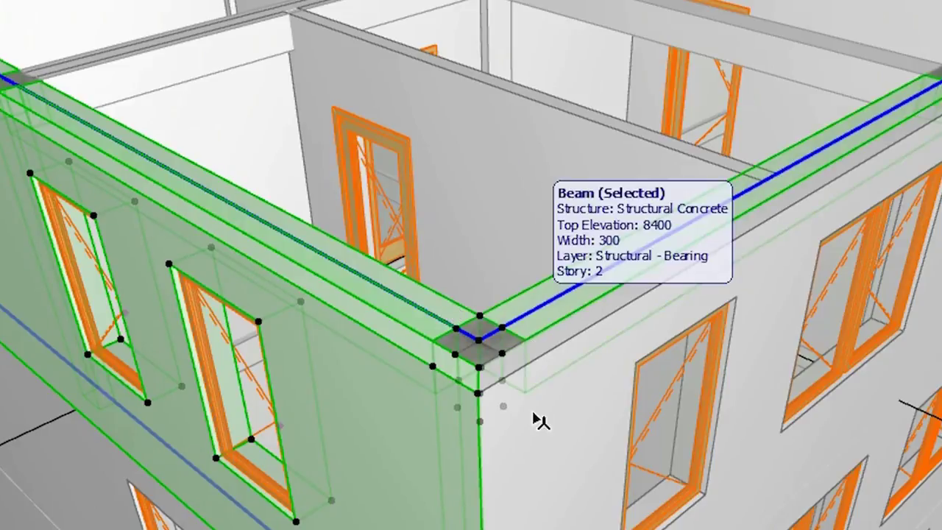
pyautogui.keyDown('shift'); pyautogui.click(496, 362); pyautogui.keyUp('shift')
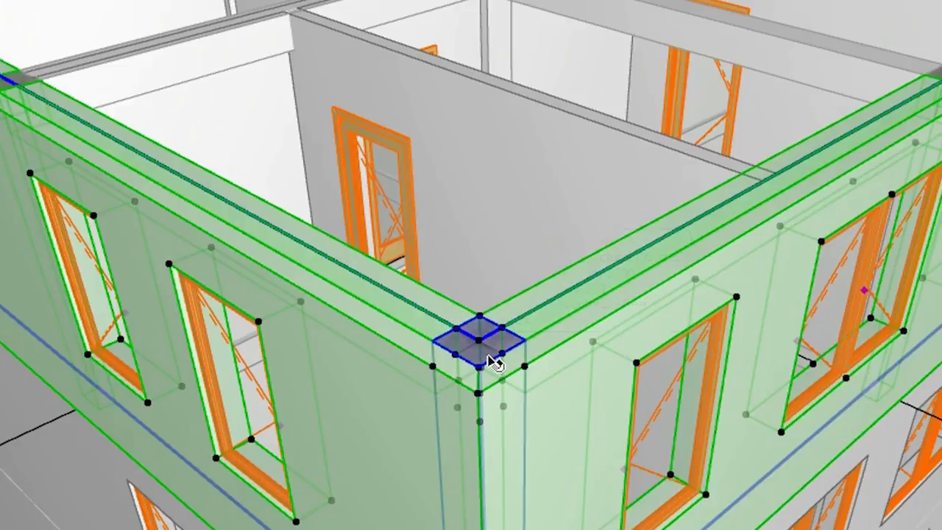
pyautogui.keyDown('shift'); pyautogui.click(384, 465); pyautogui.keyUp('shift')
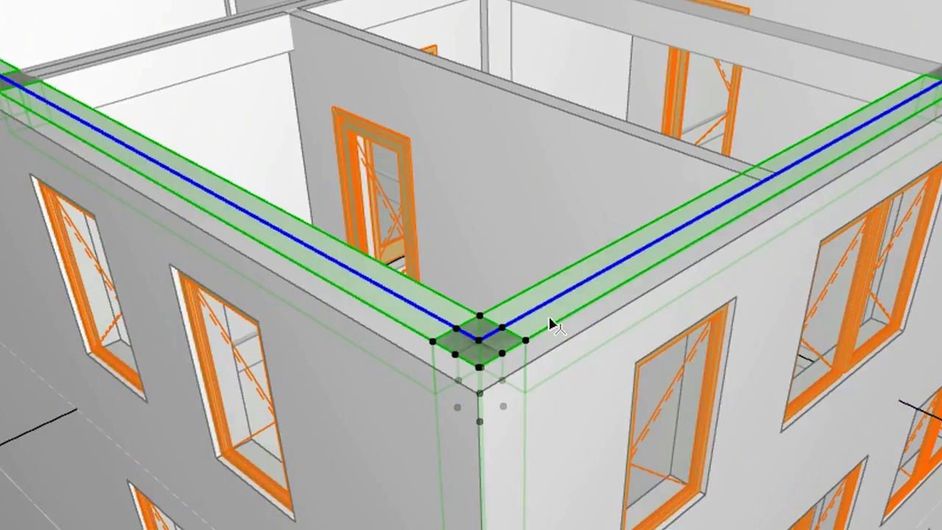
pyautogui.keyDown('shift'); pyautogui.click(686, 430); pyautogui.keyUp('shift')
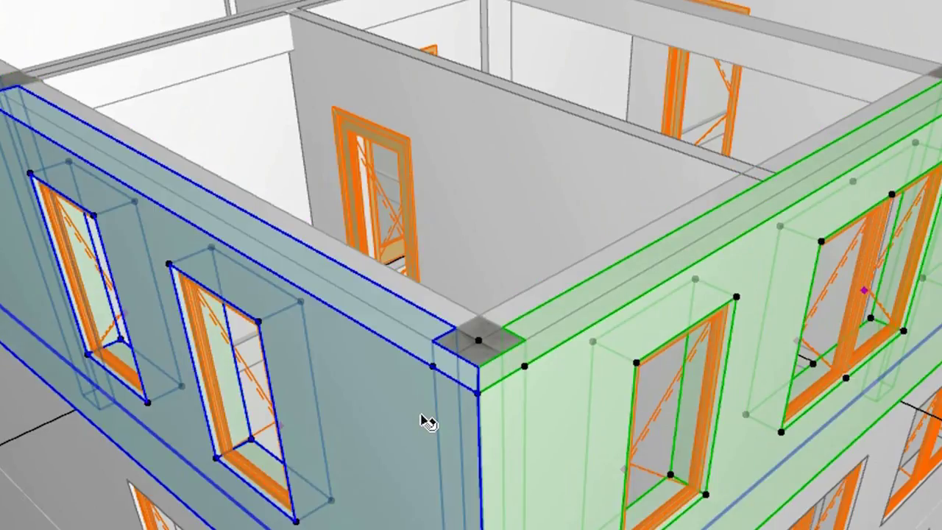
# Step: Select the right corner wall, then add the left wall and the beams atop both
pyautogui.click(557, 437)
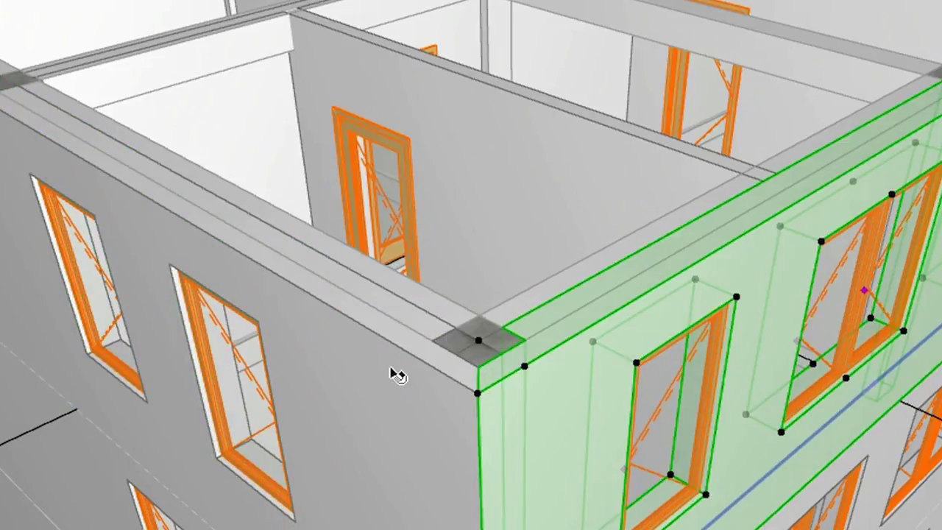
pyautogui.keyDown('shift'); pyautogui.click(411, 314); pyautogui.keyUp('shift')
pyautogui.keyDown('shift'); pyautogui.click(411, 315); pyautogui.keyUp('shift')
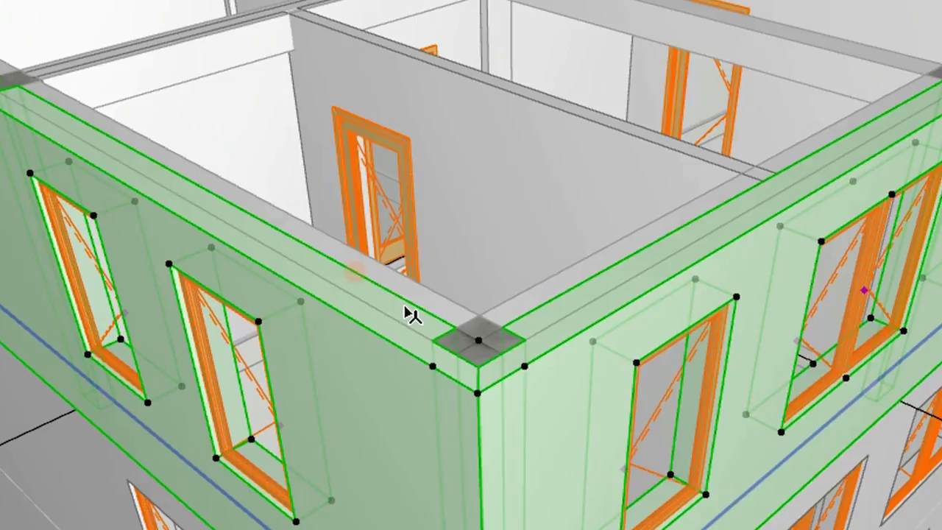
pyautogui.keyDown('shift'); pyautogui.click(525, 326); pyautogui.keyUp('shift')
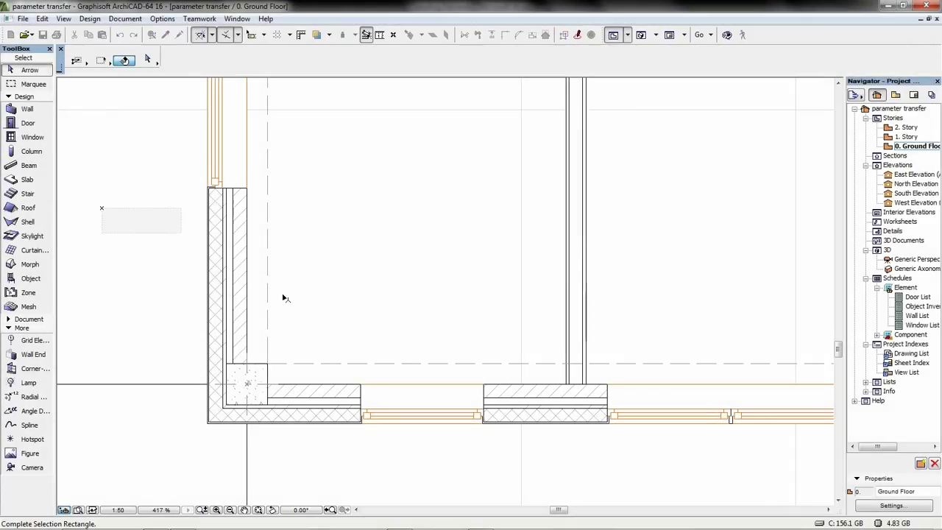
# Step: Complete a selection area capturing six walls and adjust the zoom
pyautogui.click(801, 466)
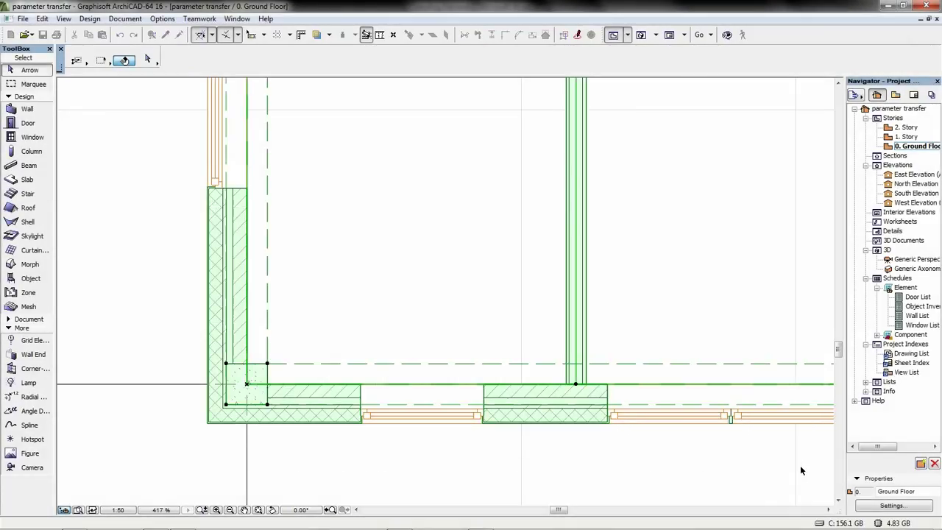
pyautogui.scroll(-2, 545, 346)
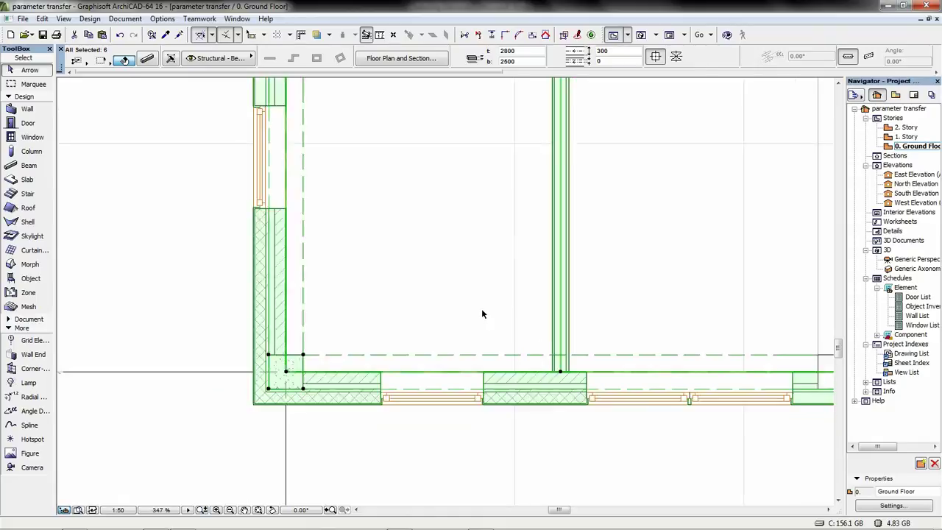
pyautogui.scroll(2, 505, 309)
pyautogui.scroll(4, 479, 368)
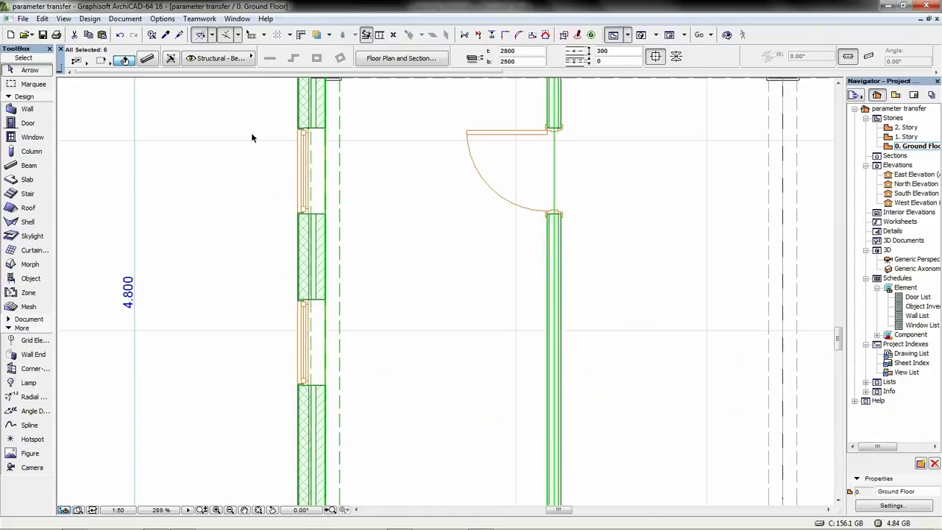
# Step: Clear the six walls and drag an area across the door, selecting three wall segments
pyautogui.click(251, 137)
pyautogui.click(246, 110)
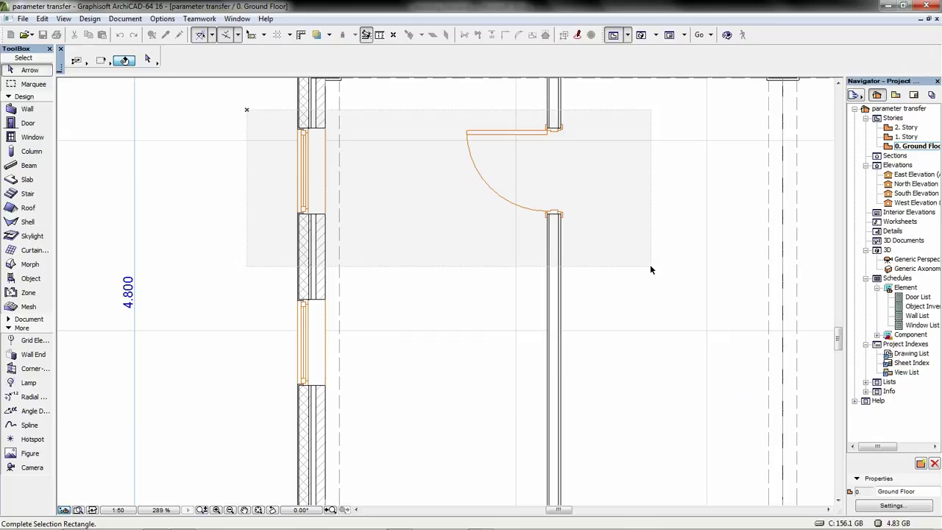
pyautogui.click(650, 269)
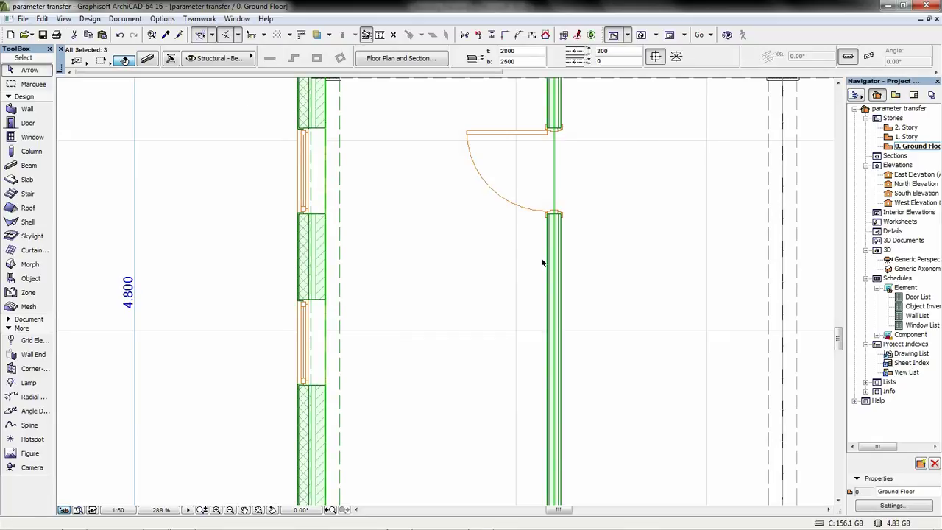
# Step: Clear the wall selection and set the selection area shape to Rotated Rectangle
pyautogui.click(574, 278)
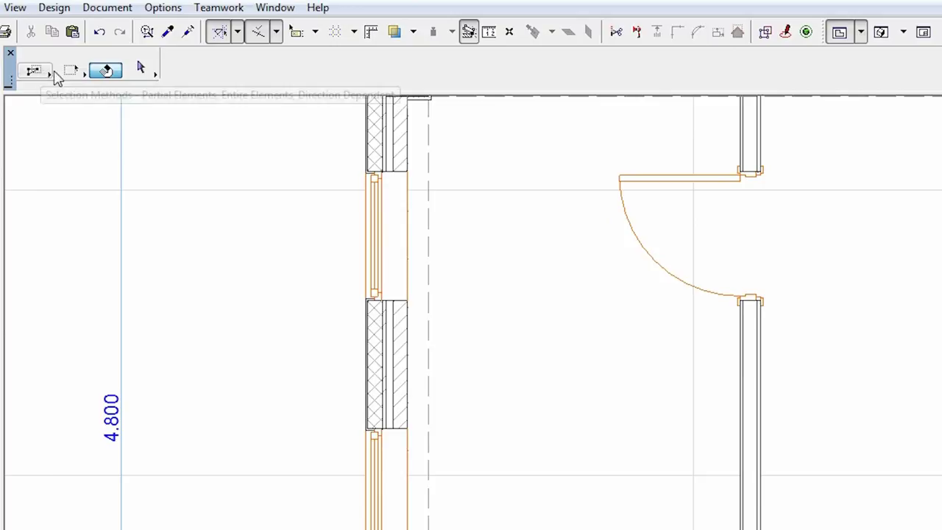
pyautogui.click(65, 78)
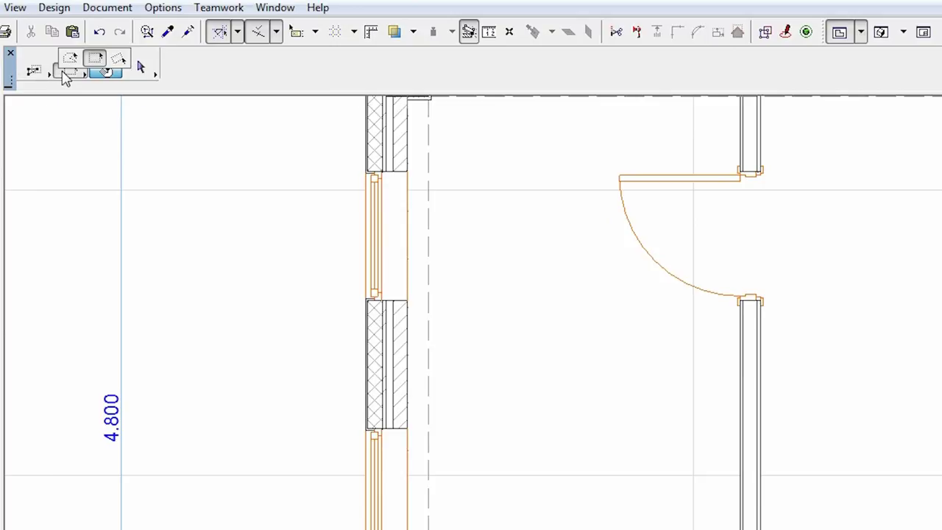
pyautogui.click(117, 58)
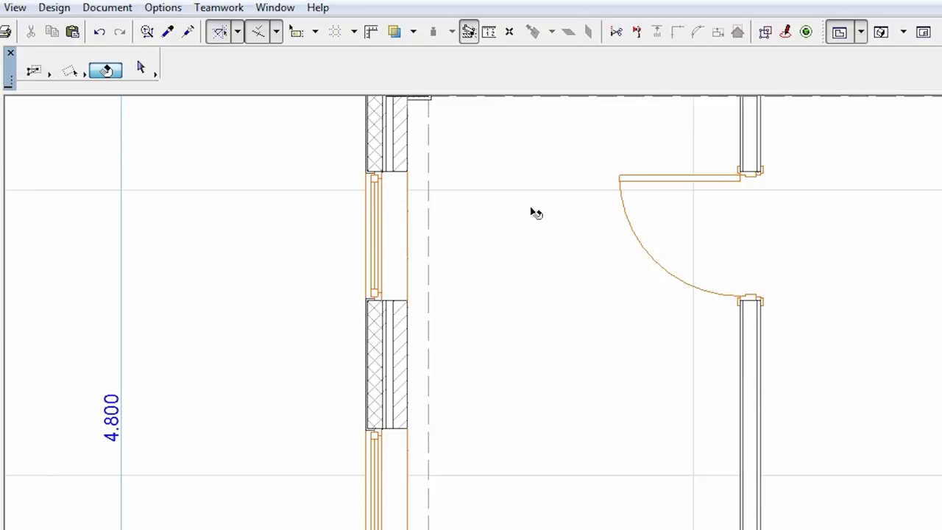
# Step: Draw a tilted selection area over two wall segments, then deselect them with Esc
pyautogui.click(250, 150)
pyautogui.click(515, 128)
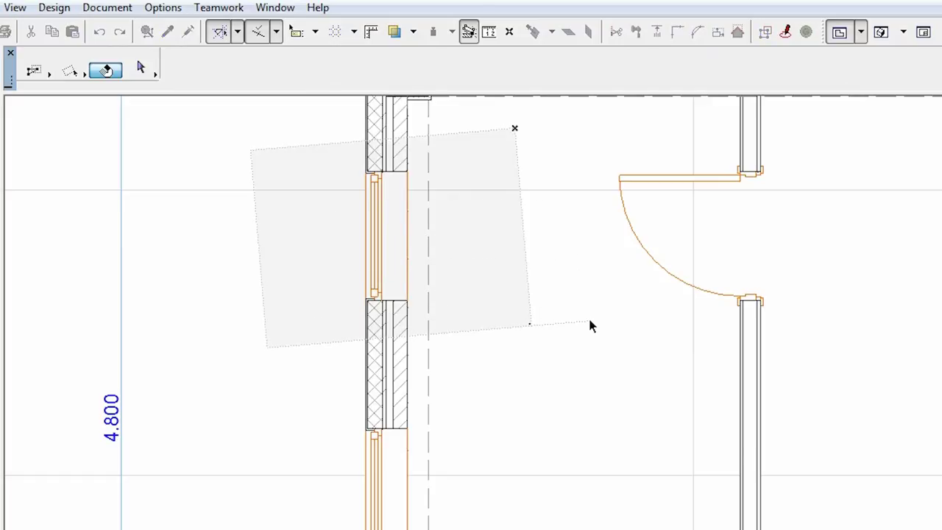
pyautogui.click(590, 326)
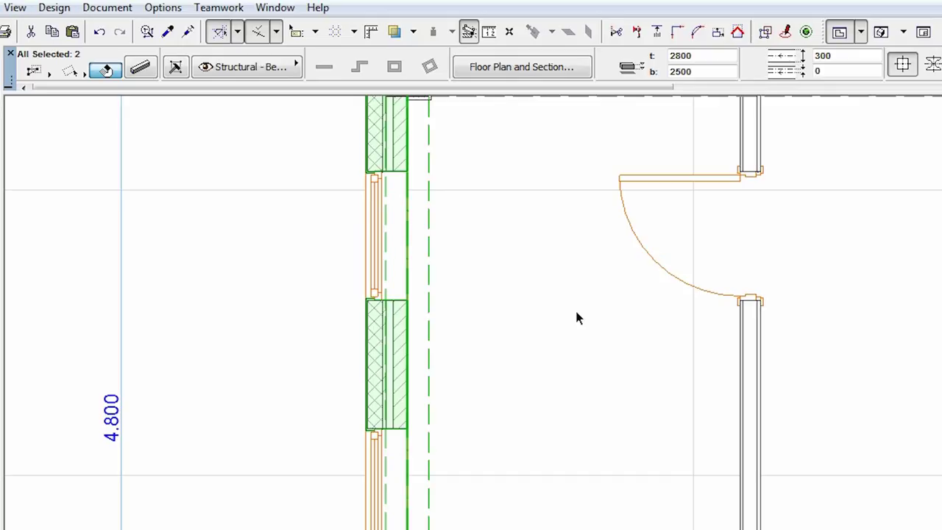
pyautogui.press('Escape')
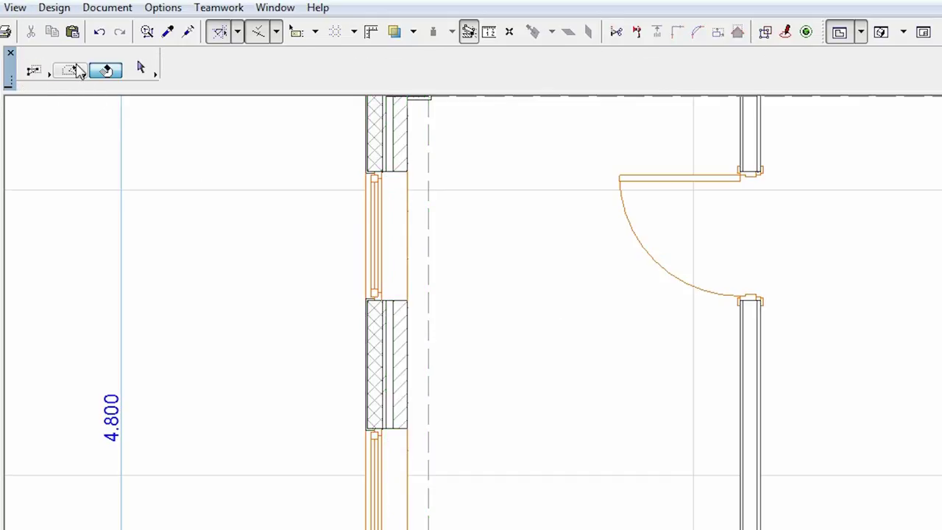
pyautogui.click(78, 72)
# Step: Return to Rectangle areas, change the element-catch method, and marquee a column
pyautogui.click(105, 63)
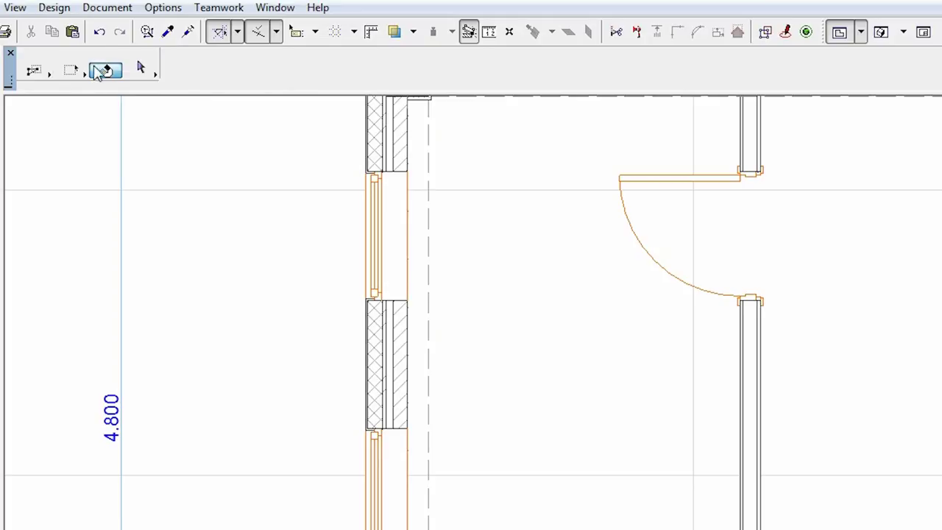
pyautogui.click(35, 72)
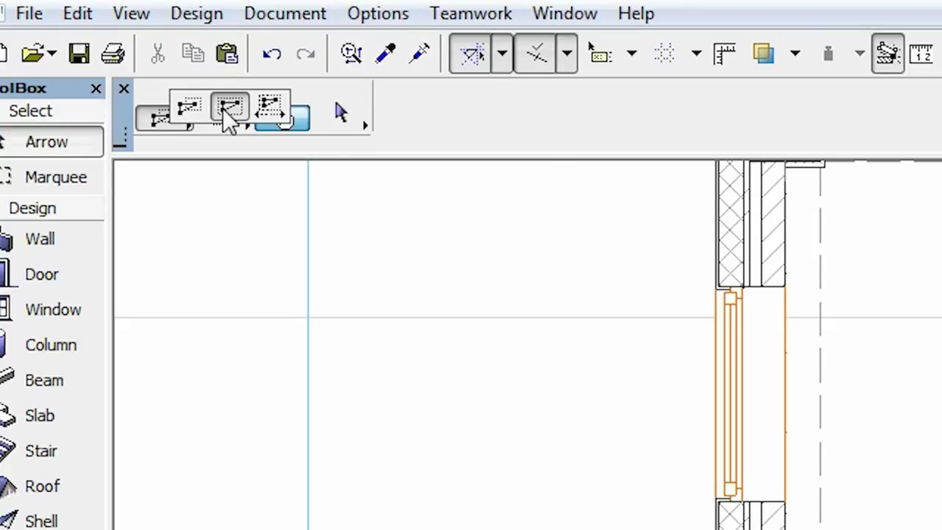
pyautogui.click(227, 110)
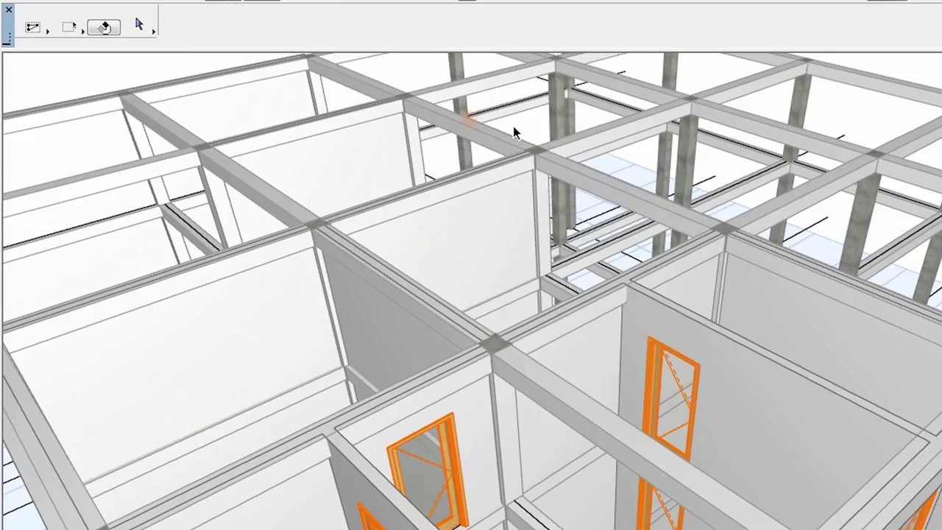
pyautogui.click(514, 126)
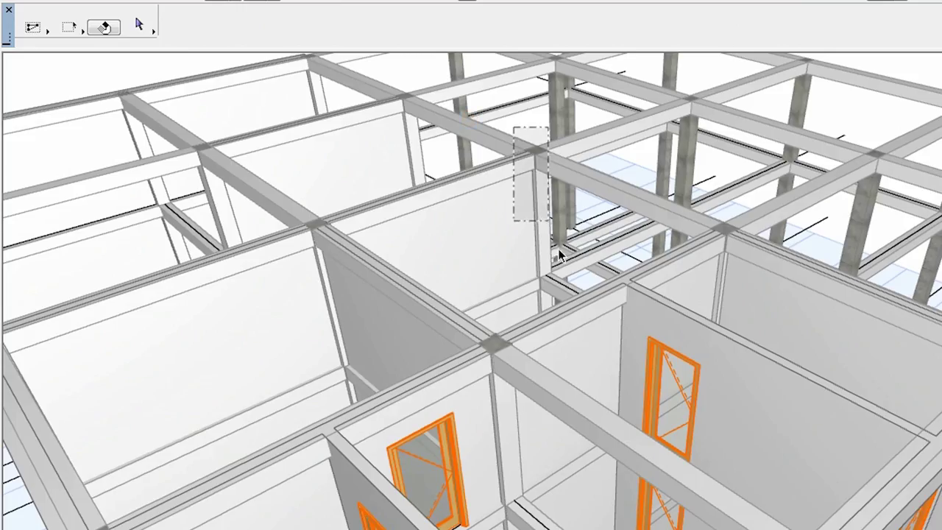
pyautogui.click(557, 293)
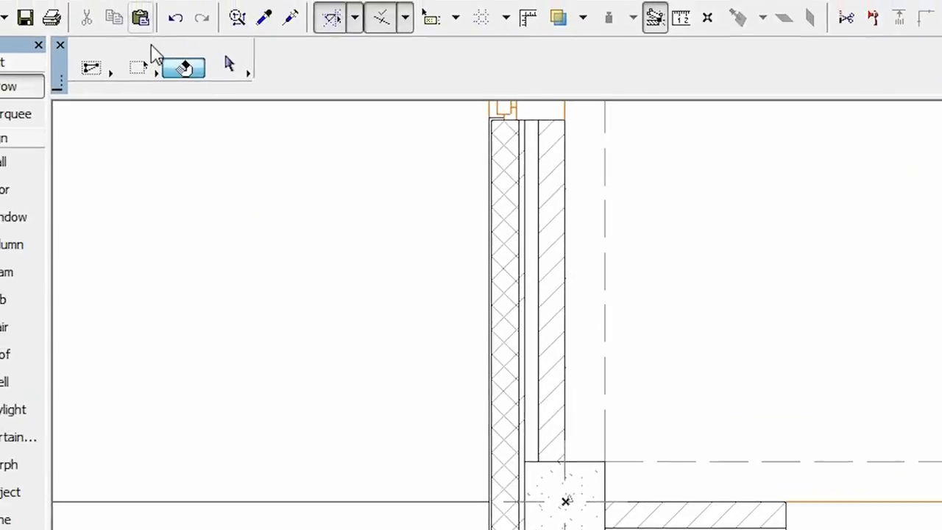
# Step: Switch the catch method, marquee only the corner column, then deselect it
pyautogui.click(164, 122)
pyautogui.click(257, 99)
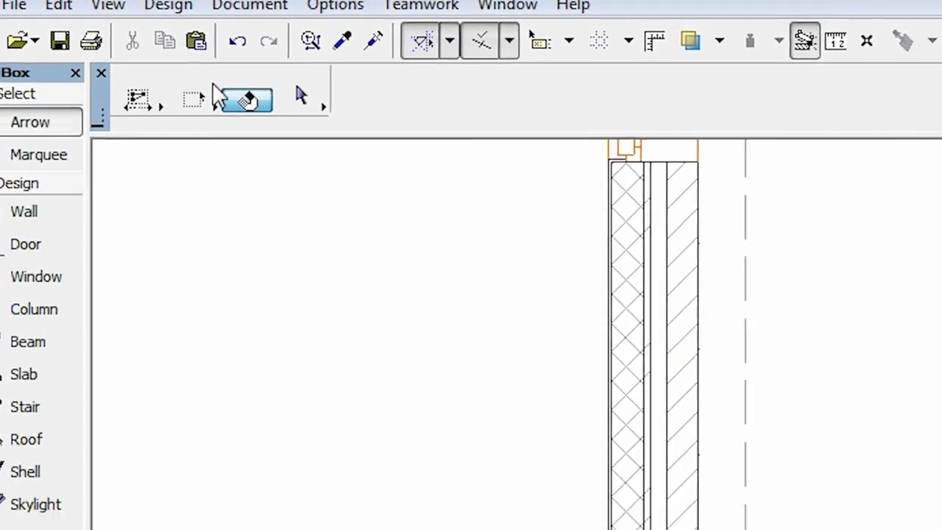
pyautogui.click(146, 151)
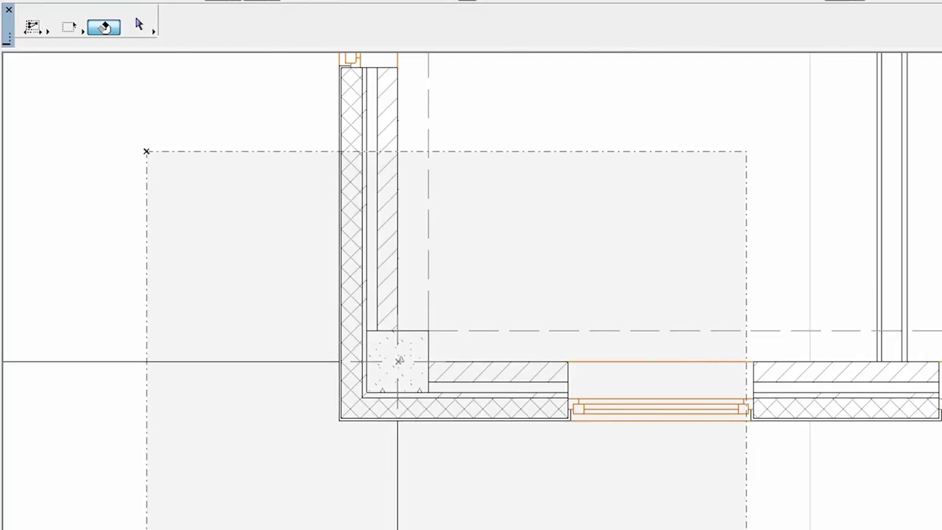
pyautogui.click(398, 361)
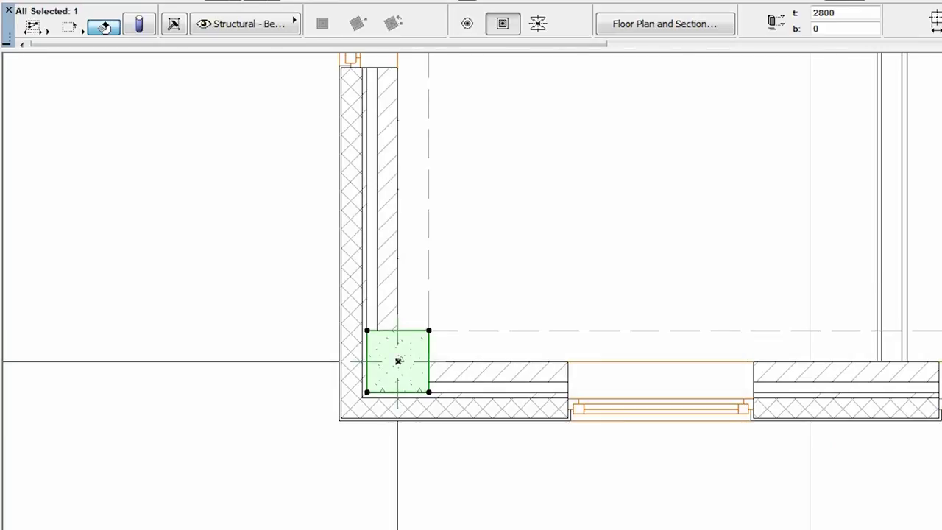
pyautogui.press('Escape')
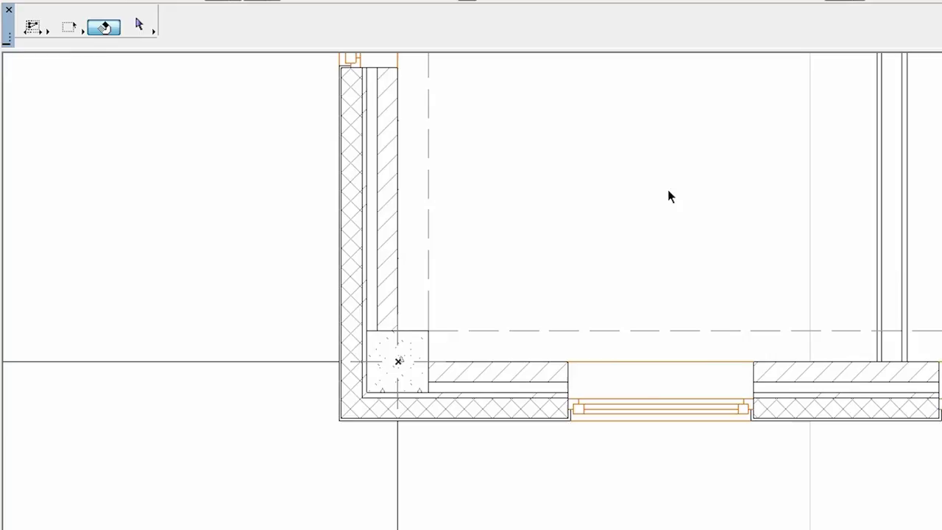
# Step: Drag a larger area catching walls, column and beams, then clear it with Esc
pyautogui.click(681, 169)
pyautogui.click(398, 361)
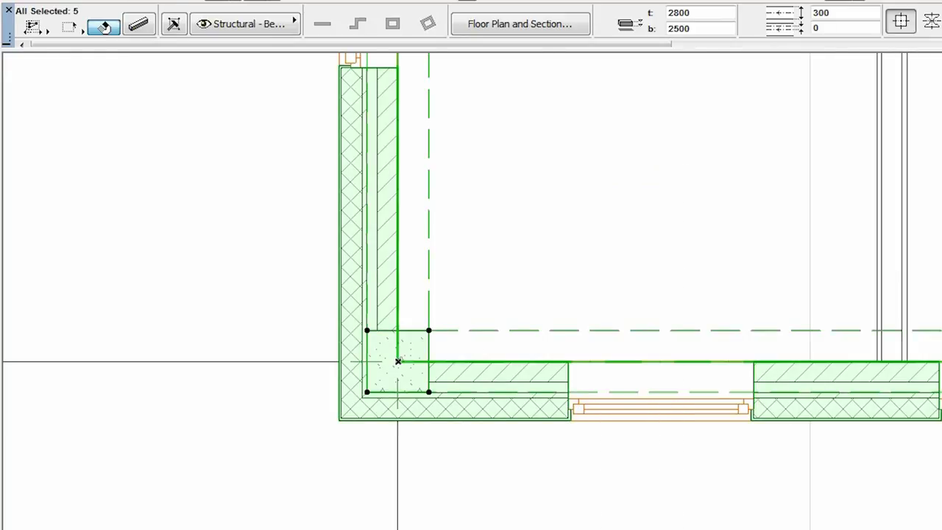
pyautogui.press('Escape')
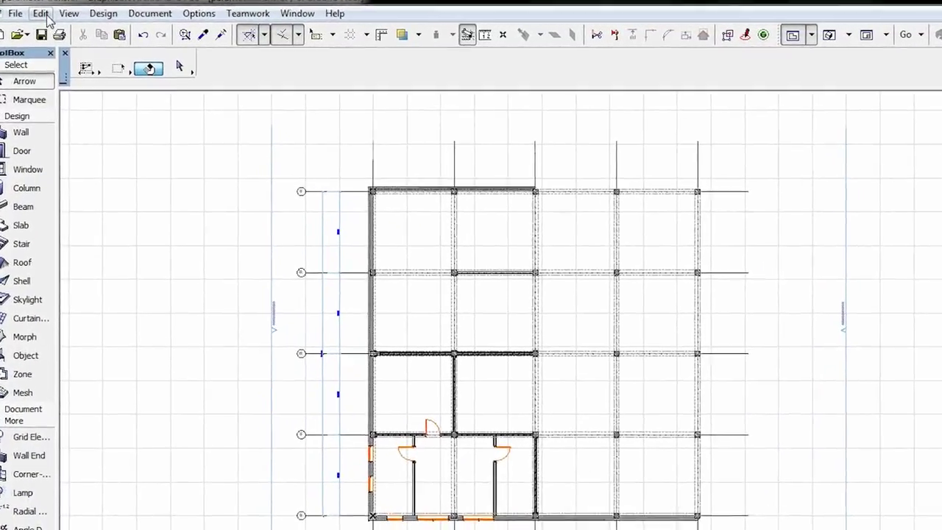
# Step: Select every plan element with Edit > Select All, then clear it with Esc
pyautogui.click(44, 19)
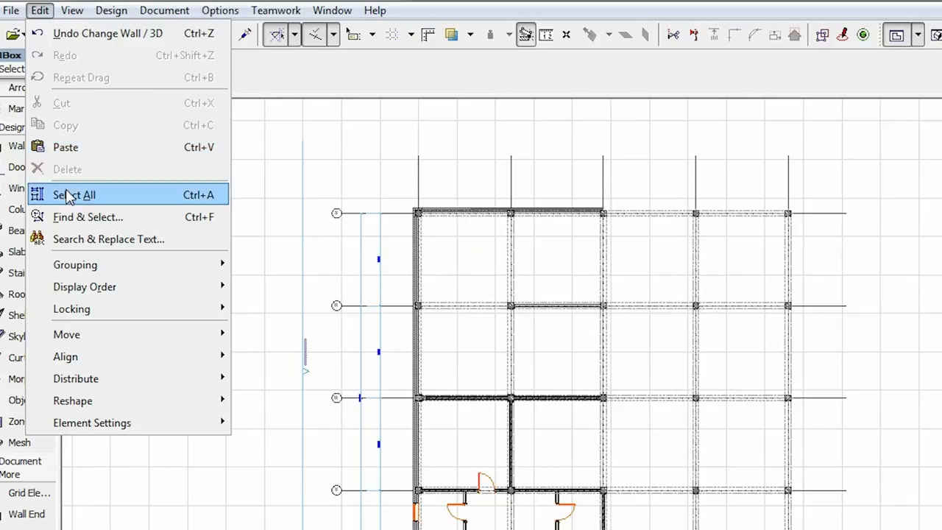
pyautogui.click(145, 205)
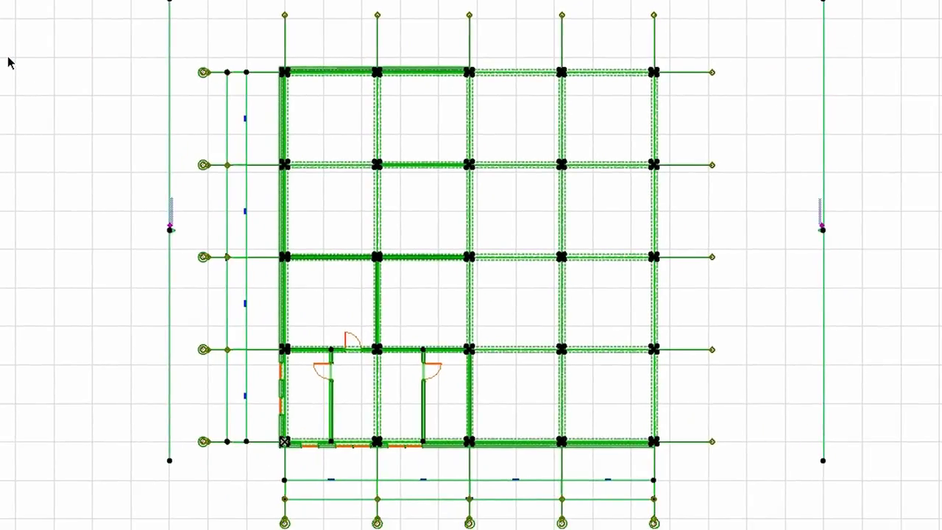
pyautogui.press('Escape')
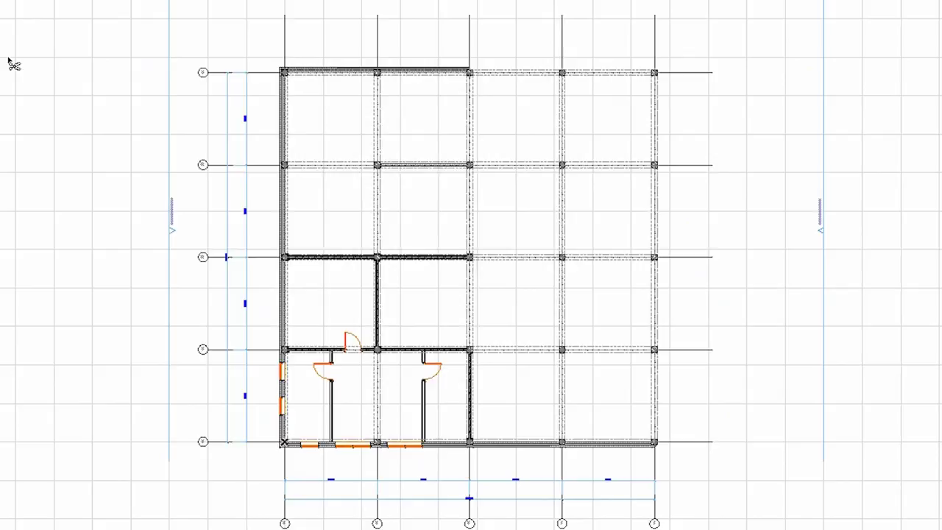
# Step: Toggle Ctrl+A and Esc twice, then switch to the 3D view with F3
pyautogui.hotkey('ctrl', 'a')
pyautogui.press('Escape')
pyautogui.hotkey('ctrl', 'a')
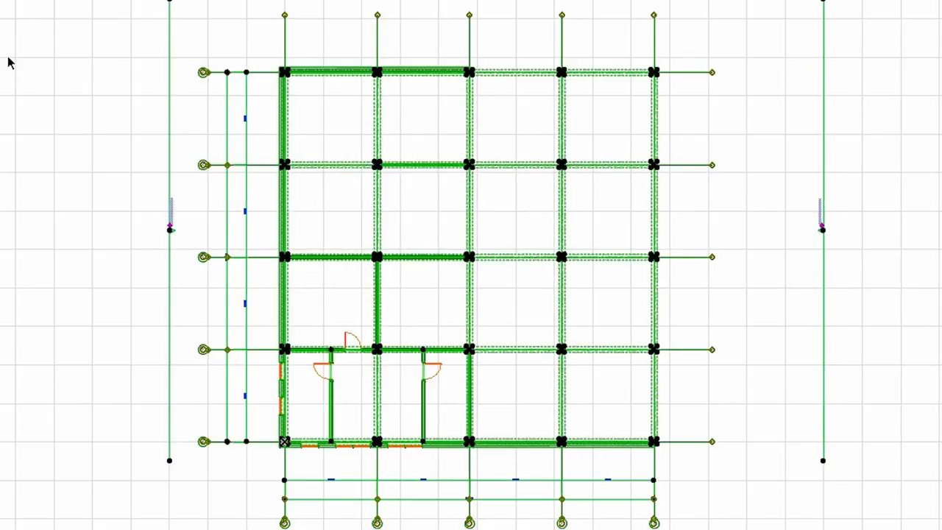
pyautogui.press('Escape')
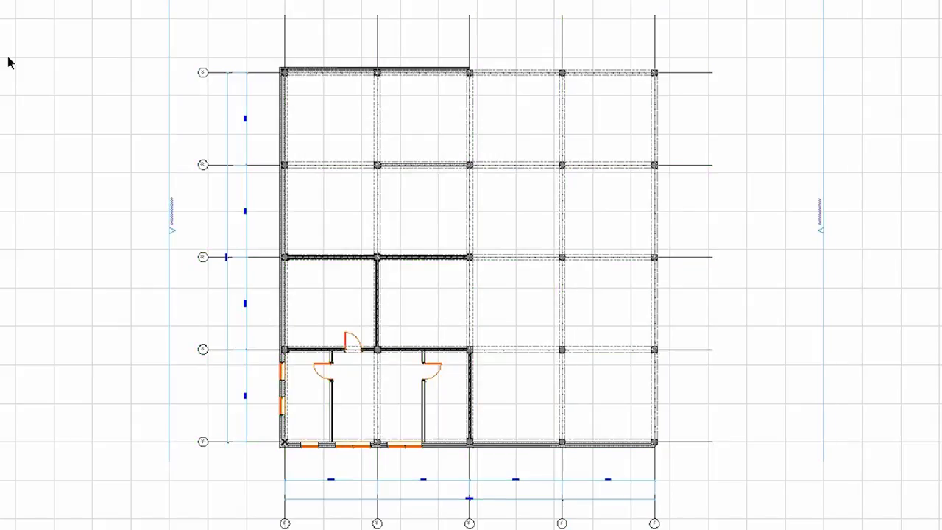
pyautogui.press('F3')
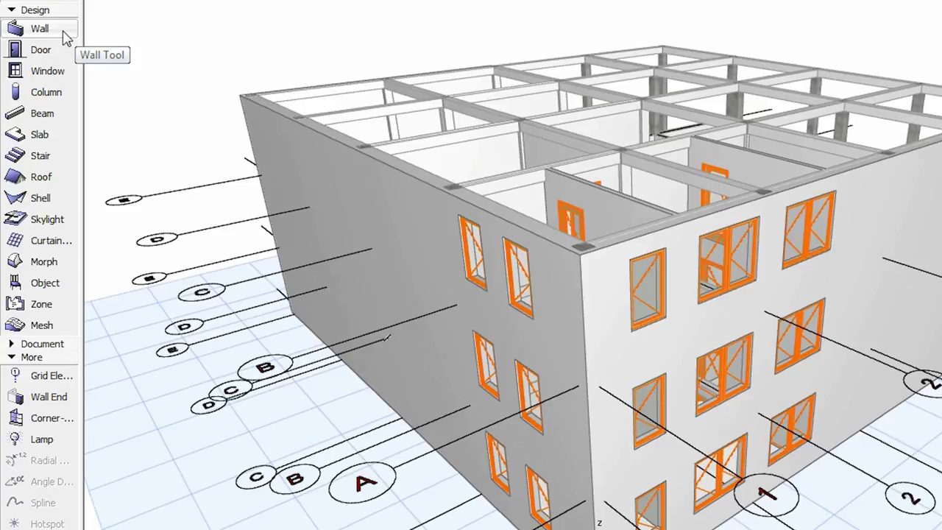
# Step: Select all 36 walls using the Wall tool and Ctrl+A, and check Edit's Select All Walls
pyautogui.click(67, 38)
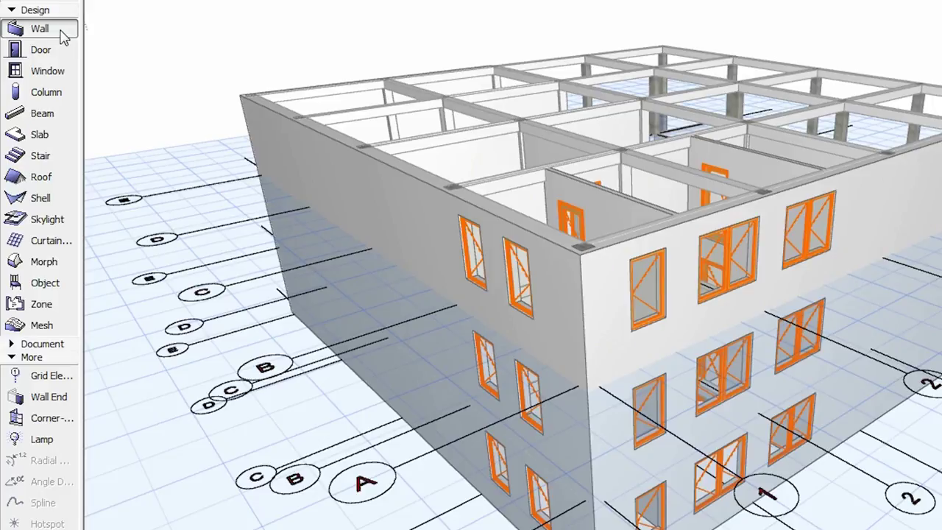
pyautogui.hotkey('ctrl', 'a')
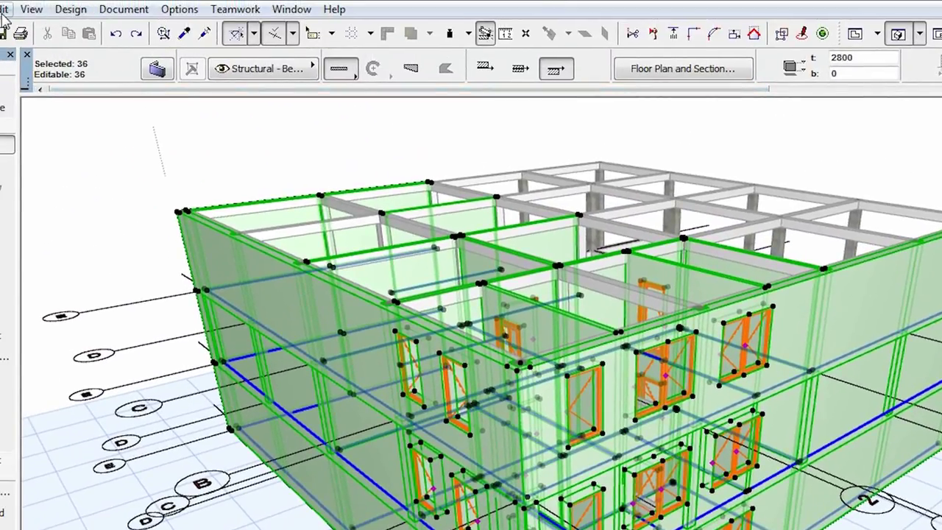
pyautogui.click(4, 9)
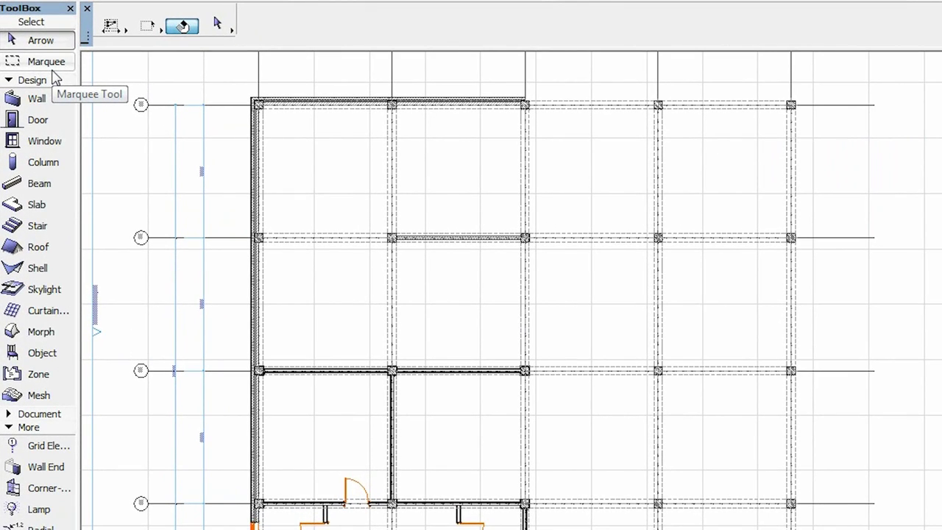
# Step: Marquee the plan's right bays, select the ten columns inside via the Column tool, then Esc
pyautogui.click(51, 68)
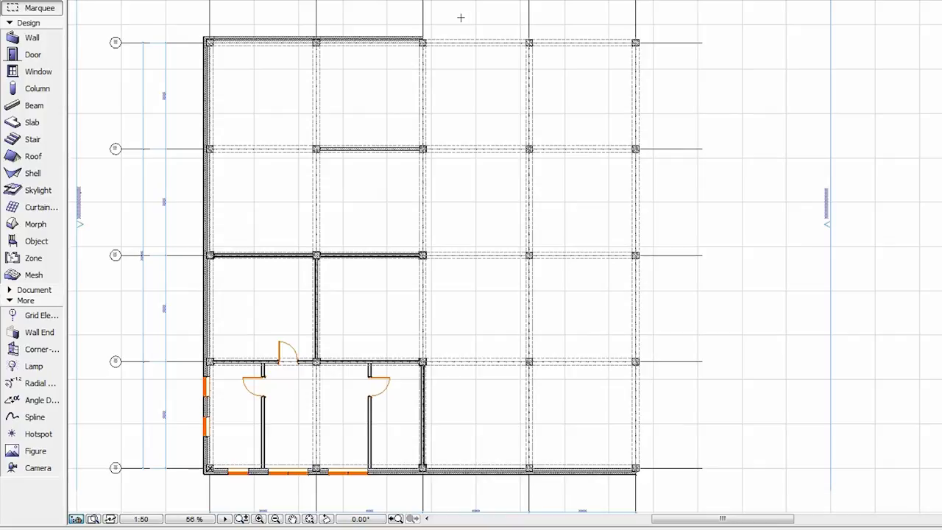
pyautogui.click(461, 17)
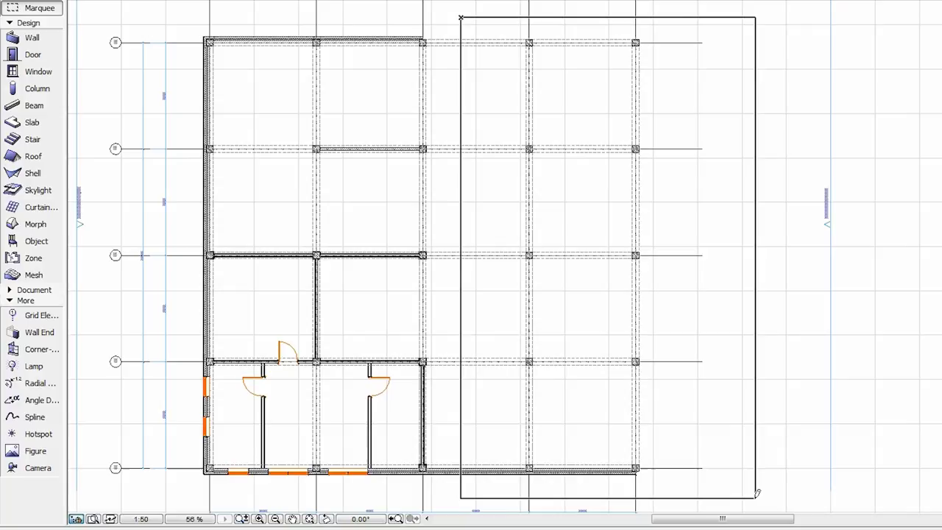
pyautogui.click(755, 498)
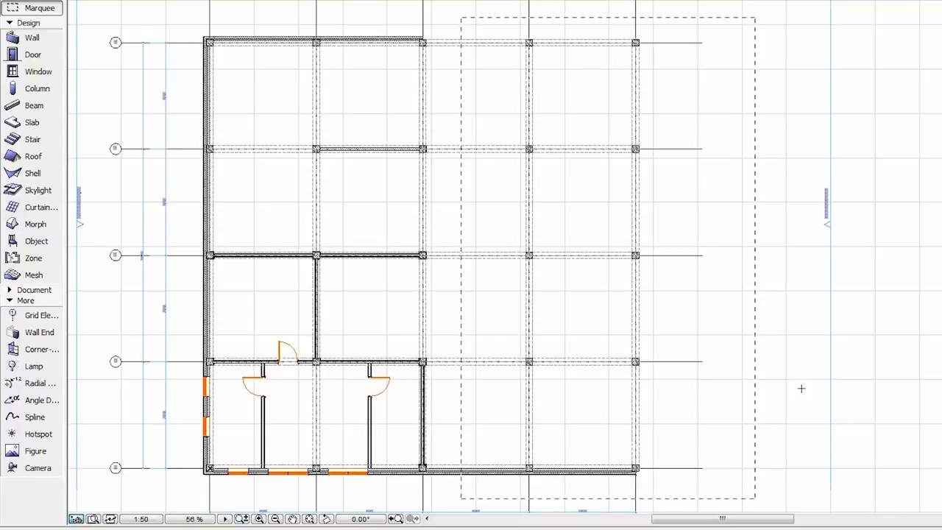
pyautogui.click(15, 90)
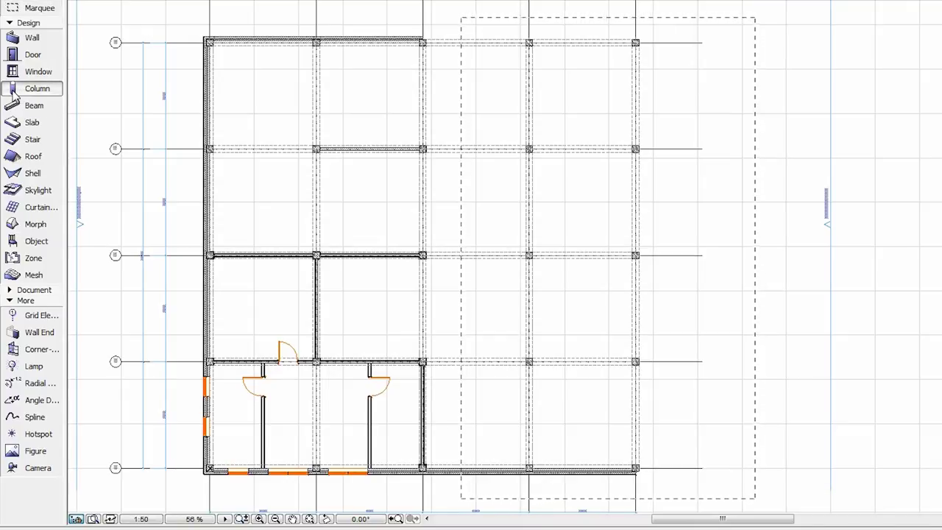
pyautogui.click(115, 98)
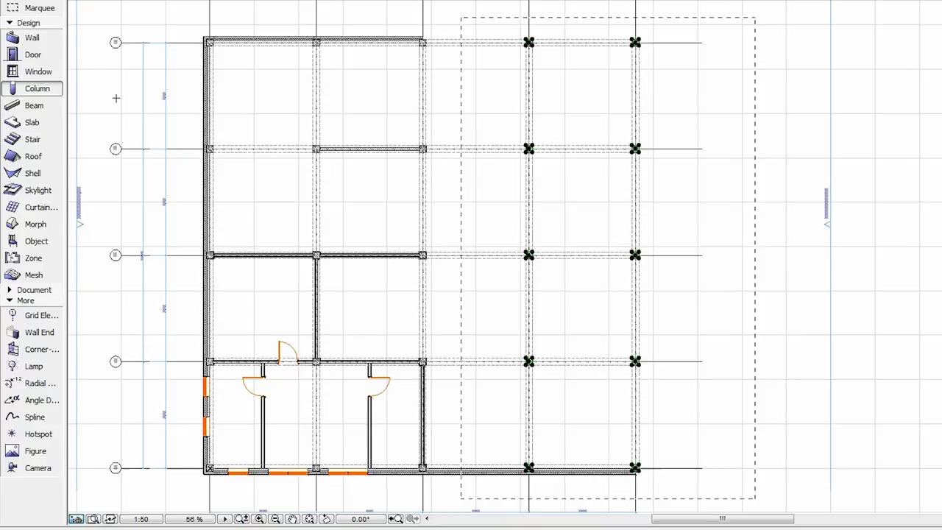
pyautogui.press('Escape')
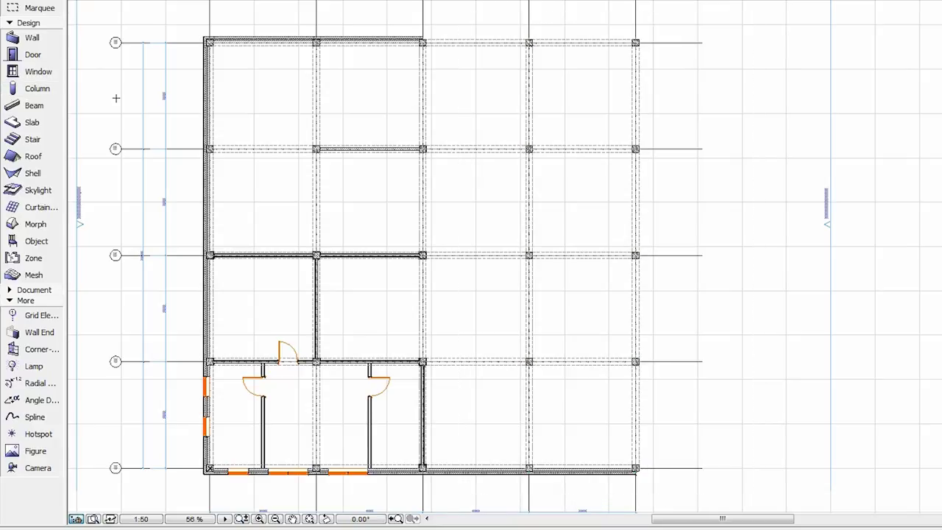
pyautogui.press('F3')
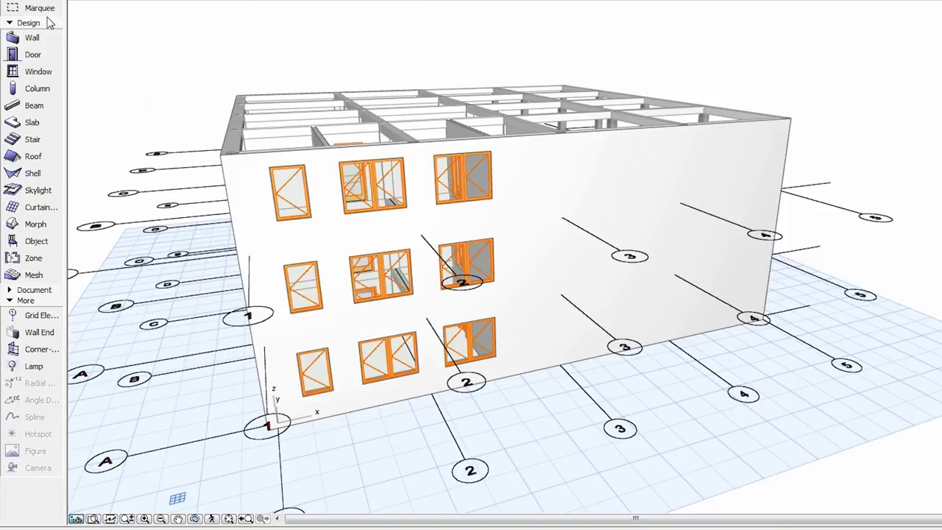
pyautogui.click(41, 11)
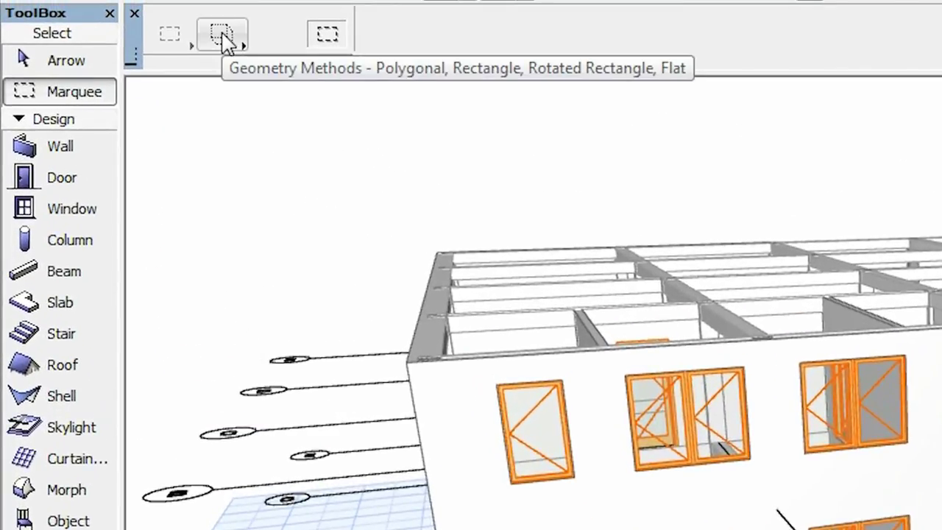
pyautogui.click(224, 43)
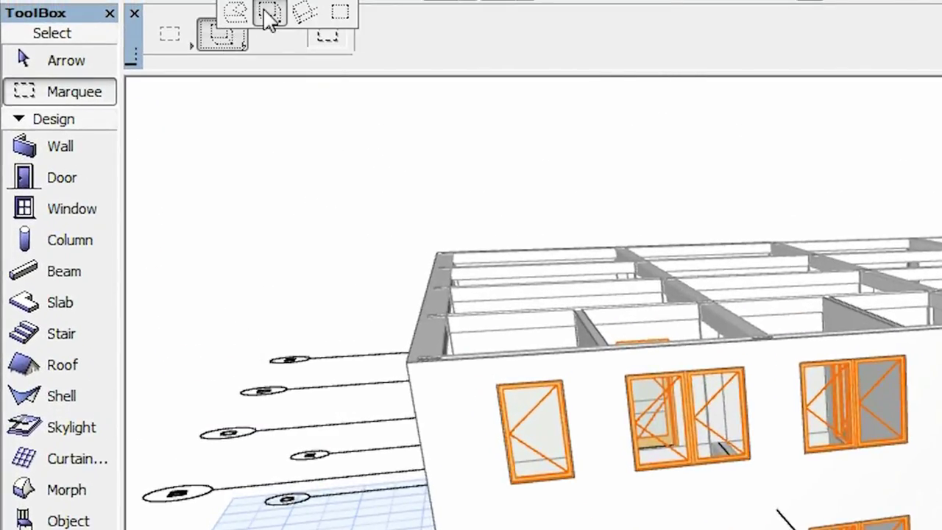
pyautogui.click(268, 13)
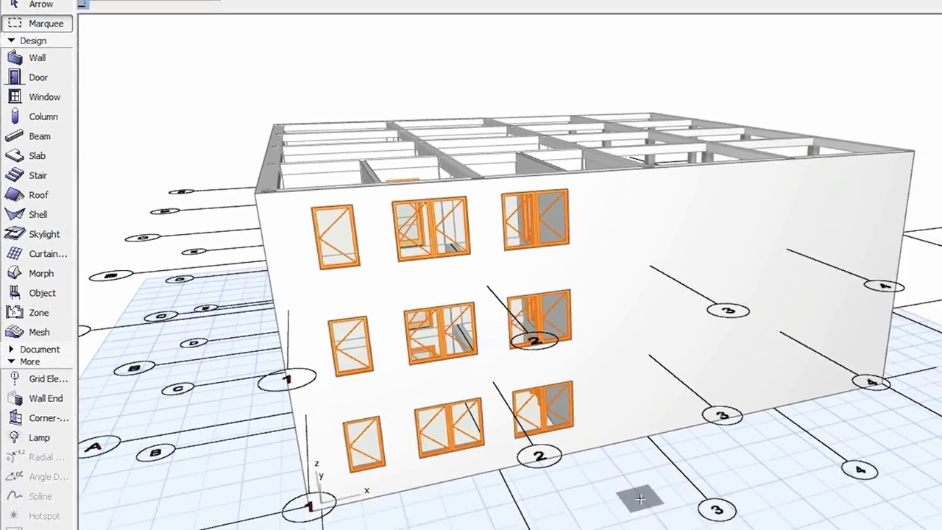
pyautogui.click(641, 500)
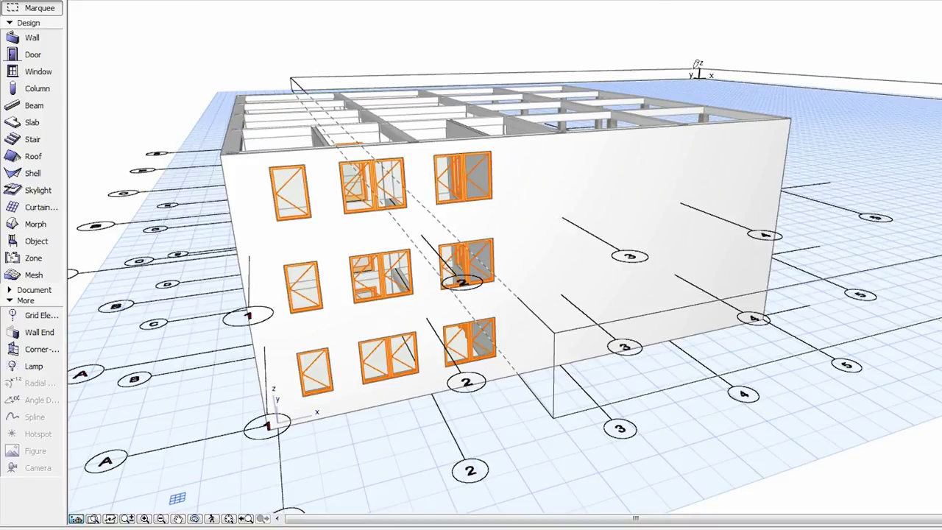
pyautogui.click(690, 60)
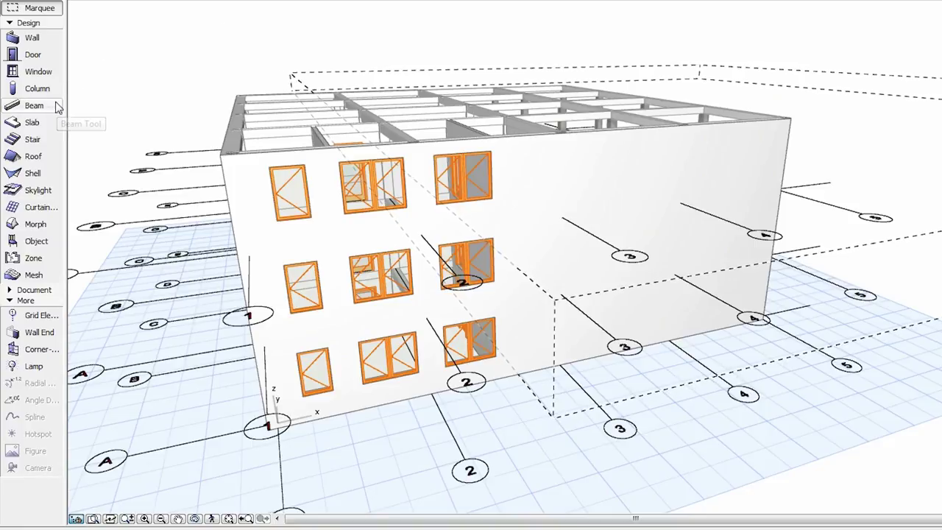
pyautogui.click(47, 91)
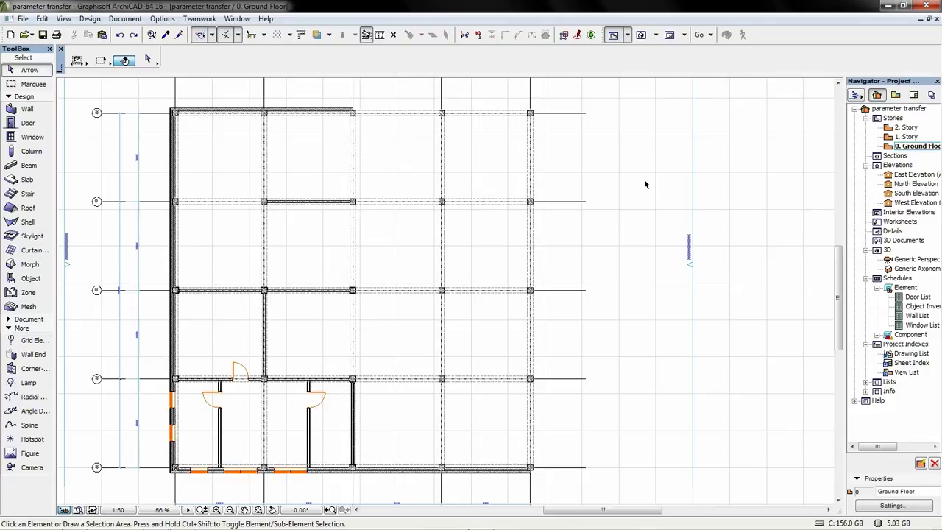
# Step: Select two grid lines and a column, clear the selection, and browse the Edit menu without choosing
pyautogui.click(584, 115)
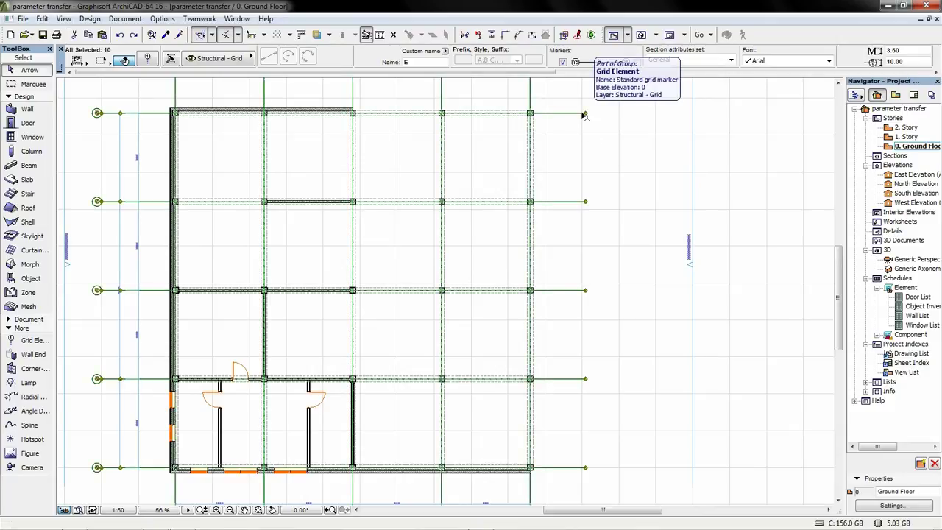
pyautogui.click(617, 211)
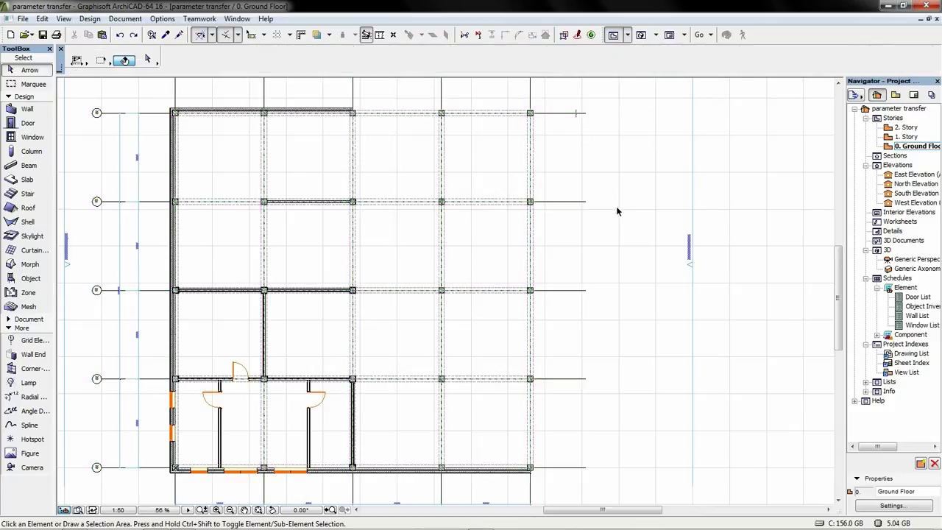
pyautogui.click(533, 293)
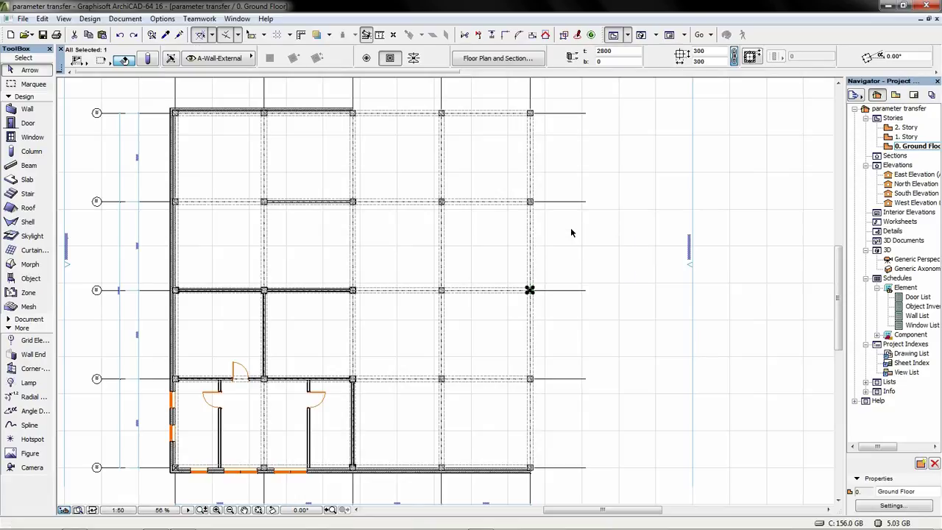
pyautogui.click(571, 232)
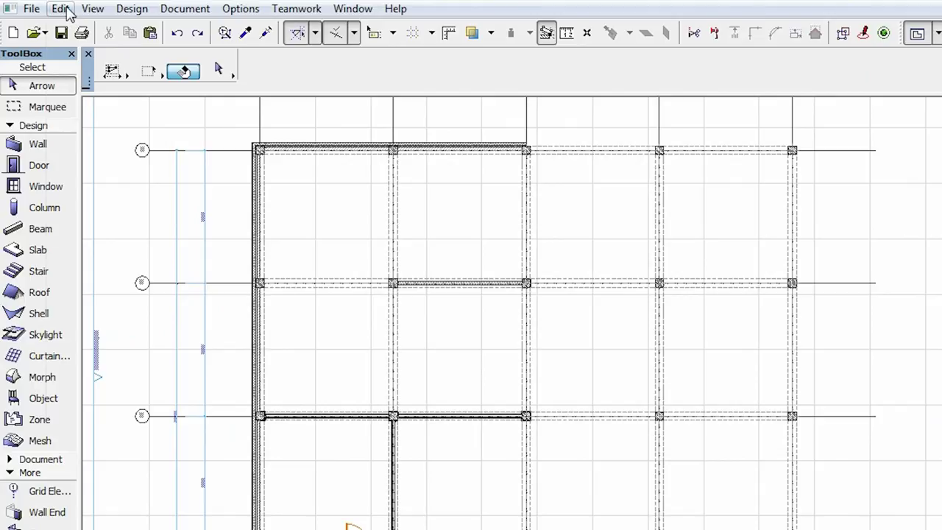
pyautogui.click(63, 9)
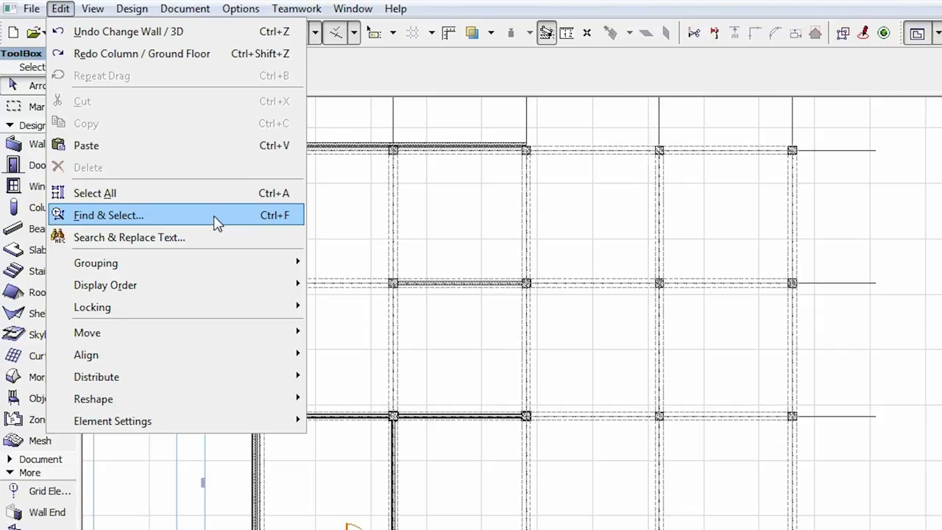
pyautogui.click(416, 238)
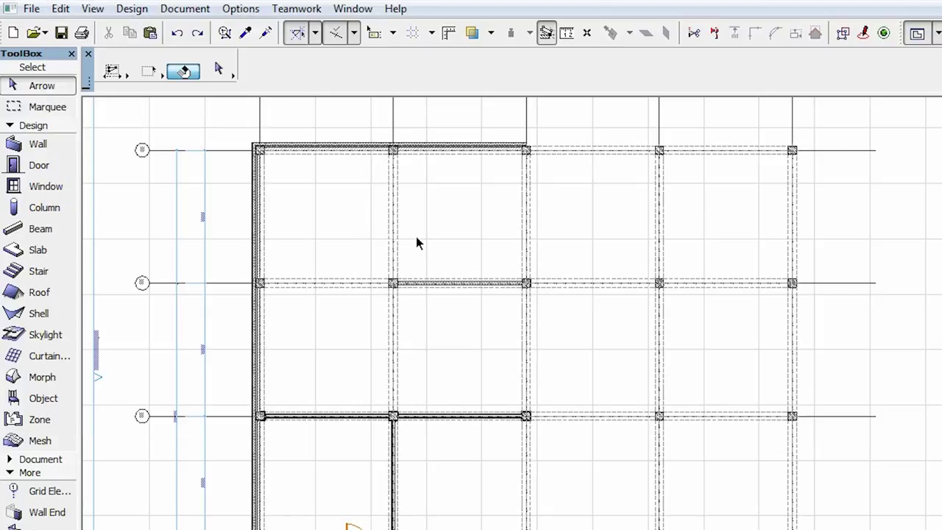
# Step: Open Find & Select with Ctrl+F, reposition it, and keep Wall as the element type
pyautogui.hotkey('ctrl', 'f')
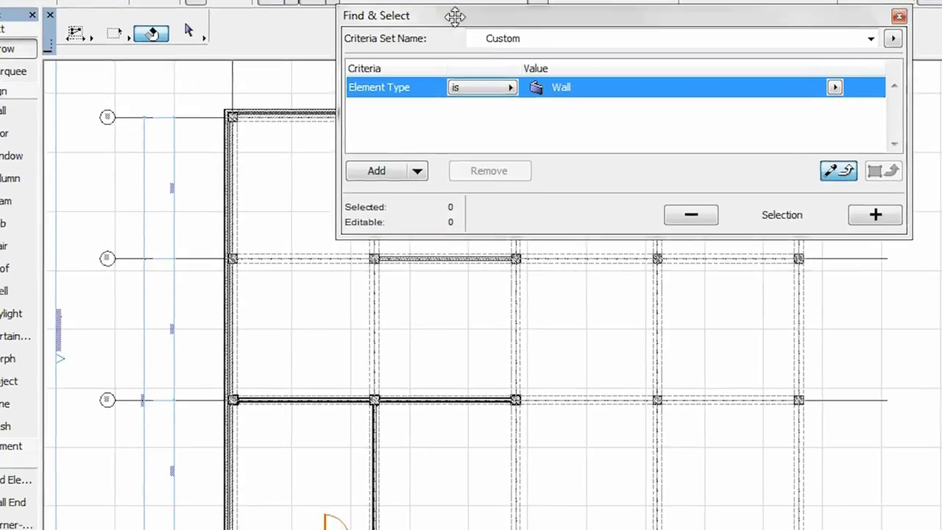
pyautogui.moveTo(471, 56); pyautogui.dragTo(397, 326)
pyautogui.moveTo(269, 173); pyautogui.dragTo(269, 177)
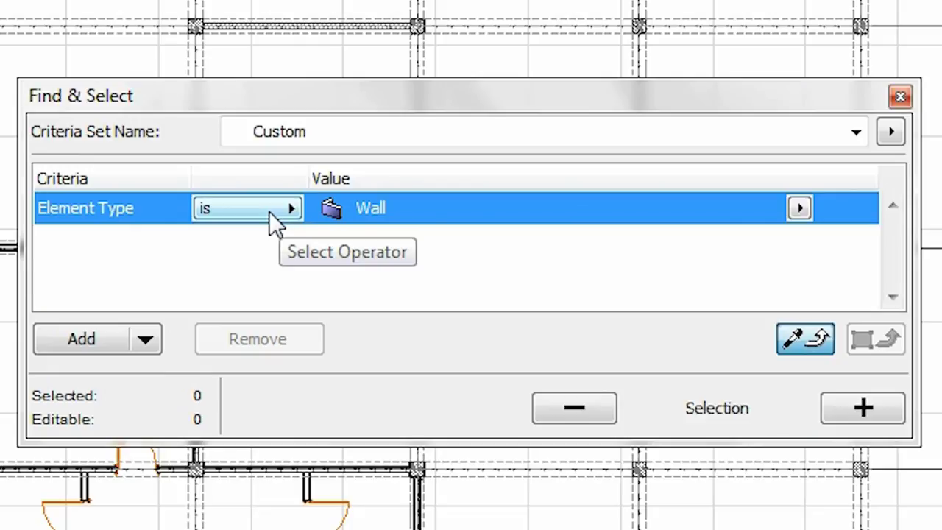
pyautogui.click(799, 209)
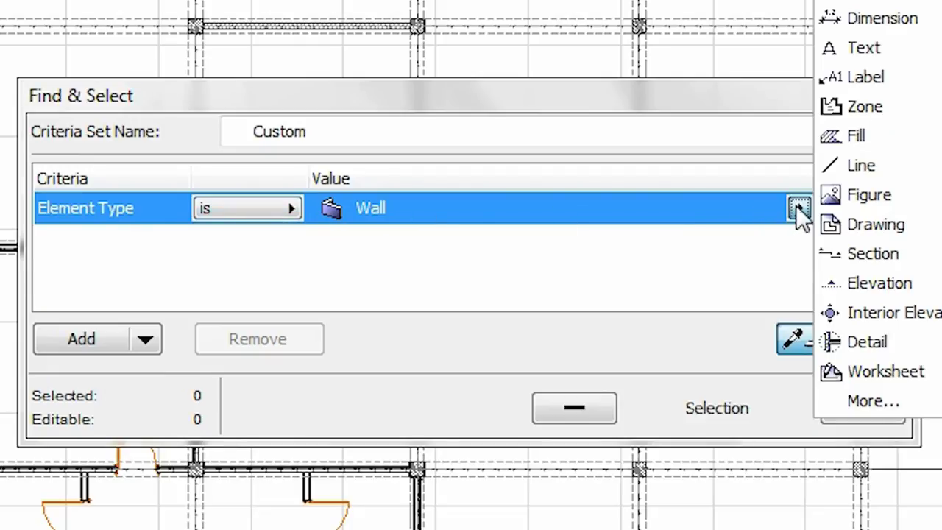
pyautogui.click(797, 204)
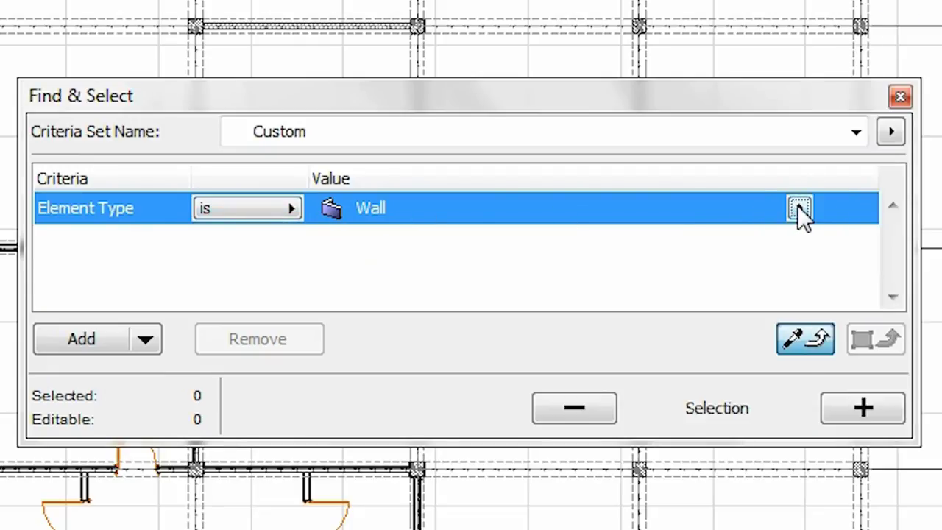
# Step: Add a second criterion: Layer is not A-Wall-External
pyautogui.click(73, 338)
pyautogui.click(126, 231)
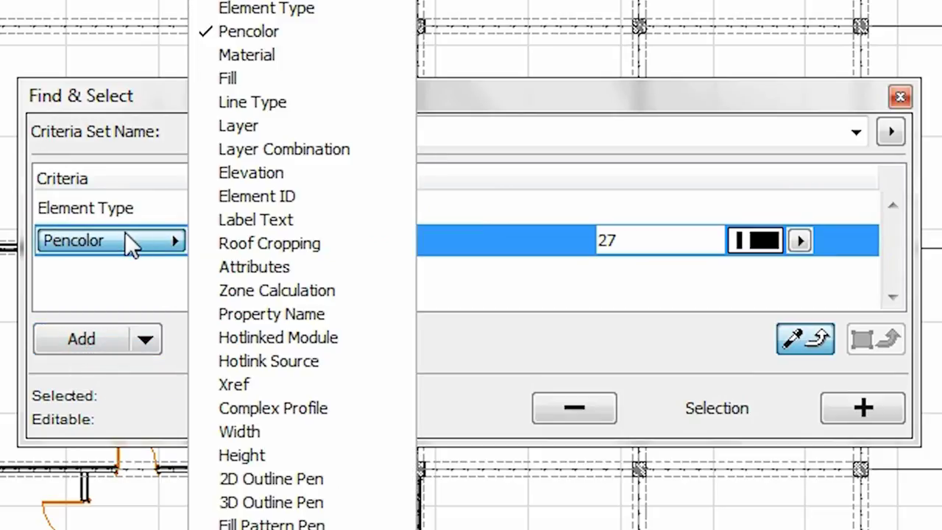
pyautogui.click(237, 128)
pyautogui.click(242, 233)
pyautogui.click(328, 266)
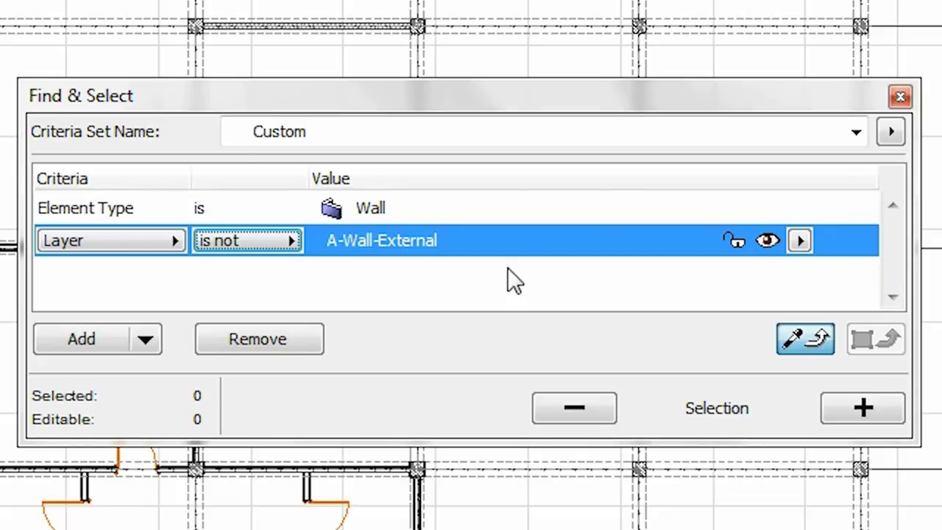
# Step: Add a third condition requiring Structural Function to be Non-Load-Bearing Element
pyautogui.click(92, 345)
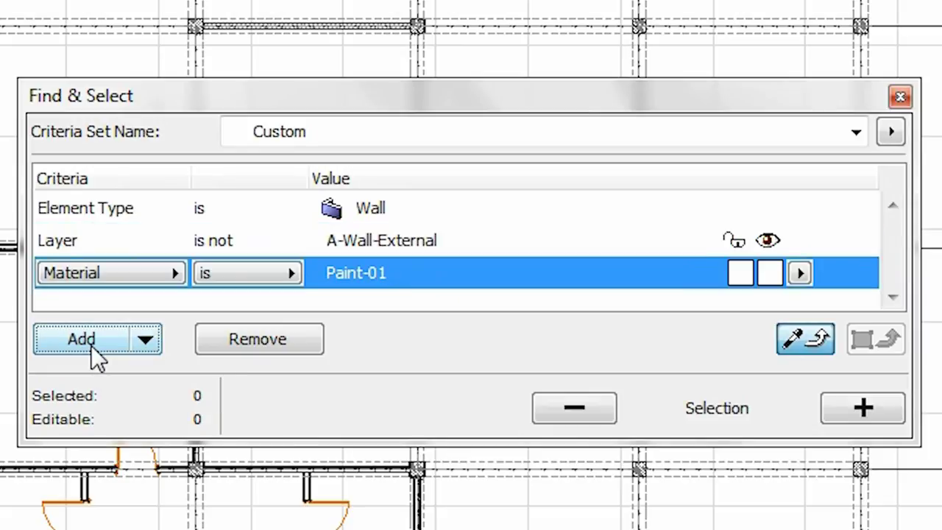
pyautogui.click(135, 273)
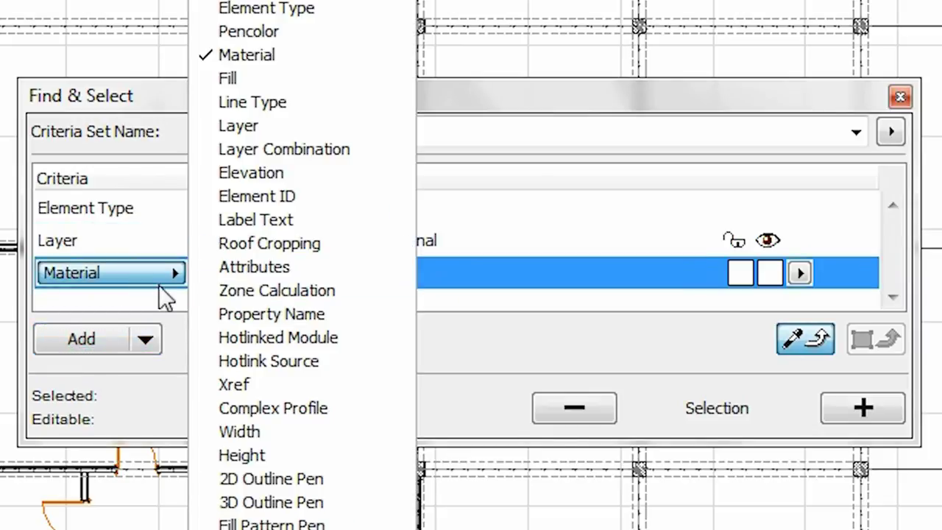
pyautogui.click(273, 527)
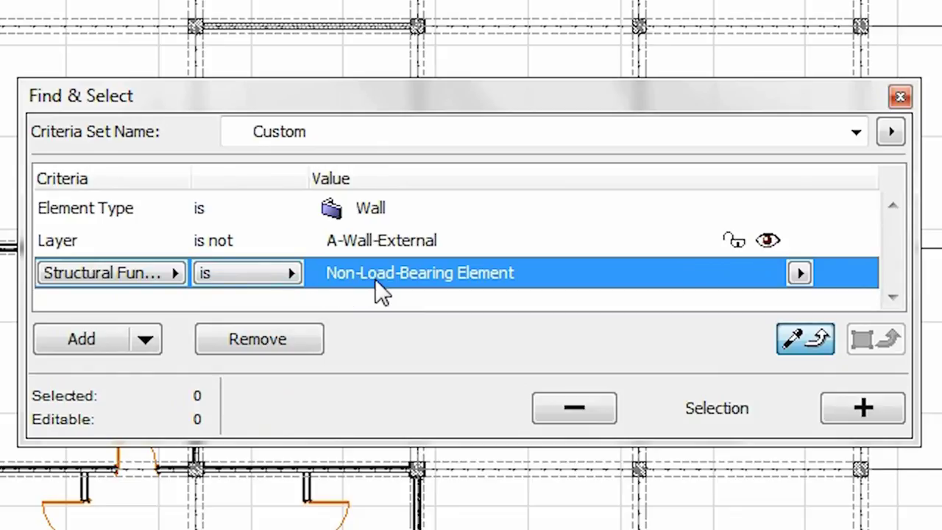
# Step: Select the seven matching interior walls, deselect them, then reselect them
pyautogui.click(846, 407)
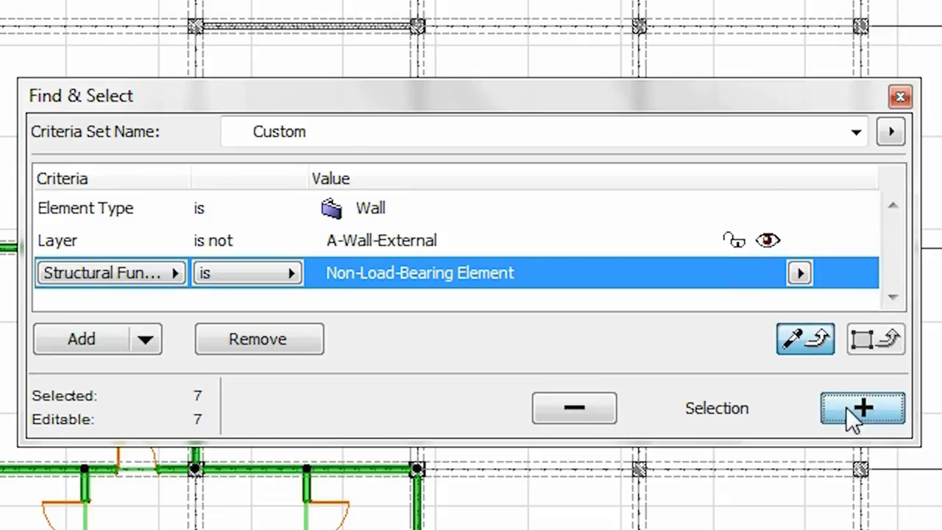
pyautogui.moveTo(578, 110); pyautogui.dragTo(854, 140)
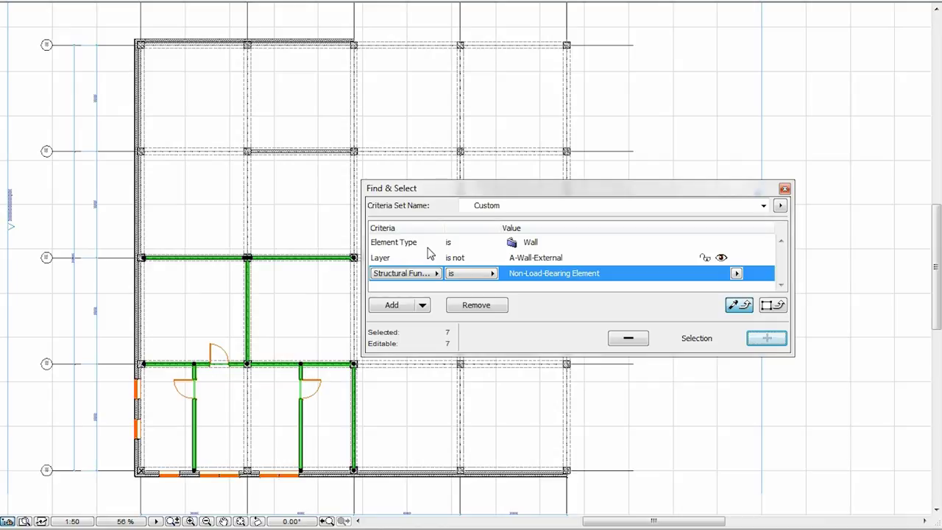
pyautogui.click(618, 343)
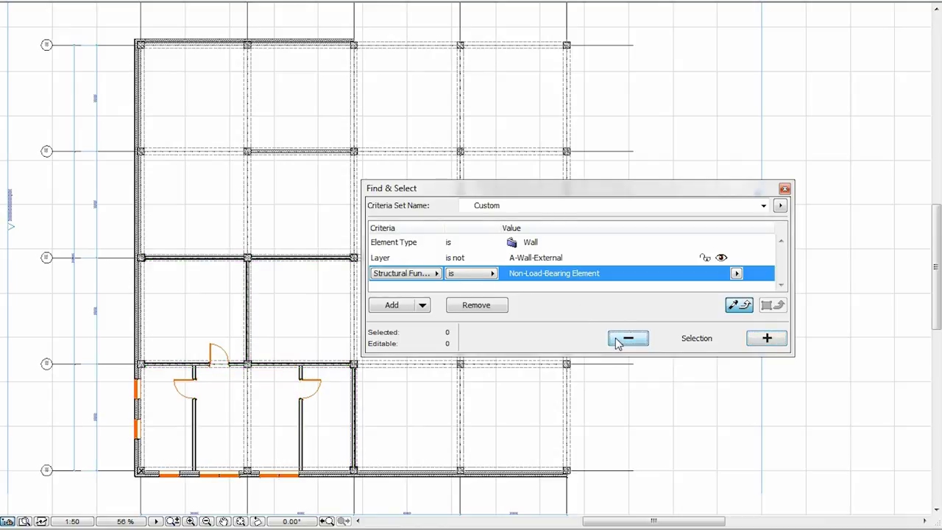
pyautogui.click(766, 339)
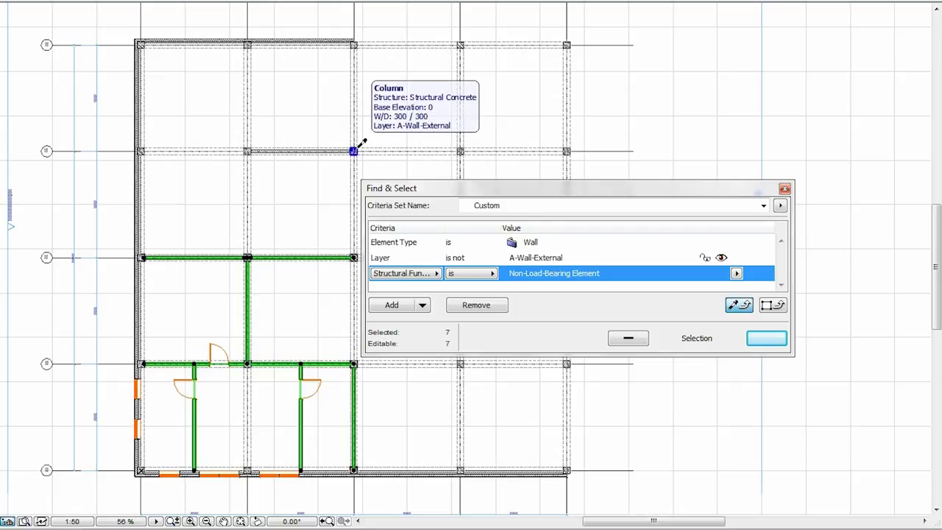
# Step: Pick up column, beam, then column properties as search criteria, and deselect the walls
pyautogui.keyDown('alt'); pyautogui.click(354, 149); pyautogui.keyUp('alt')
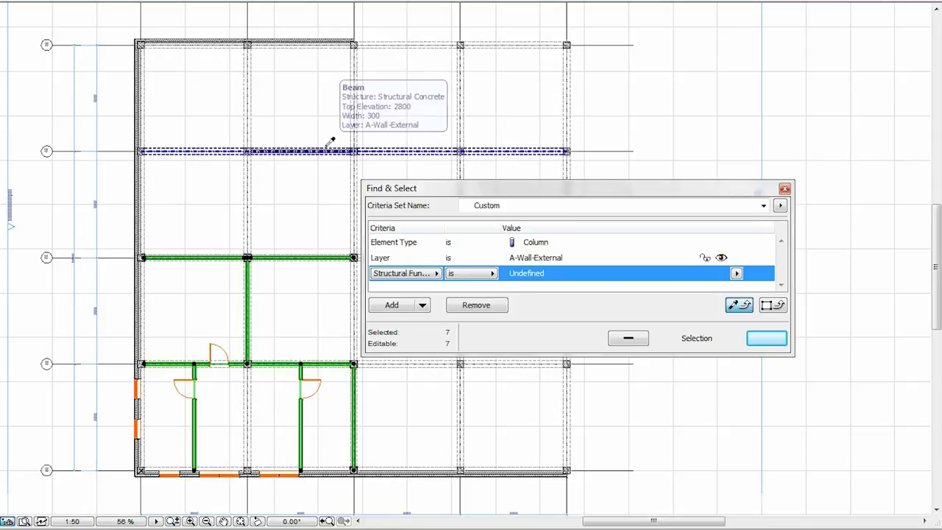
pyautogui.keyDown('alt'); pyautogui.click(326, 149); pyautogui.keyUp('alt')
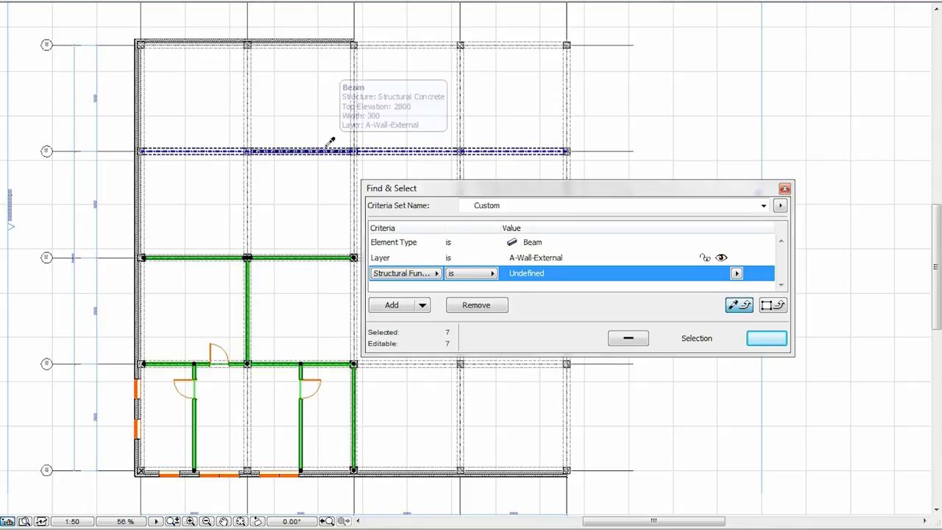
pyautogui.keyDown('alt'); pyautogui.click(247, 150); pyautogui.keyUp('alt')
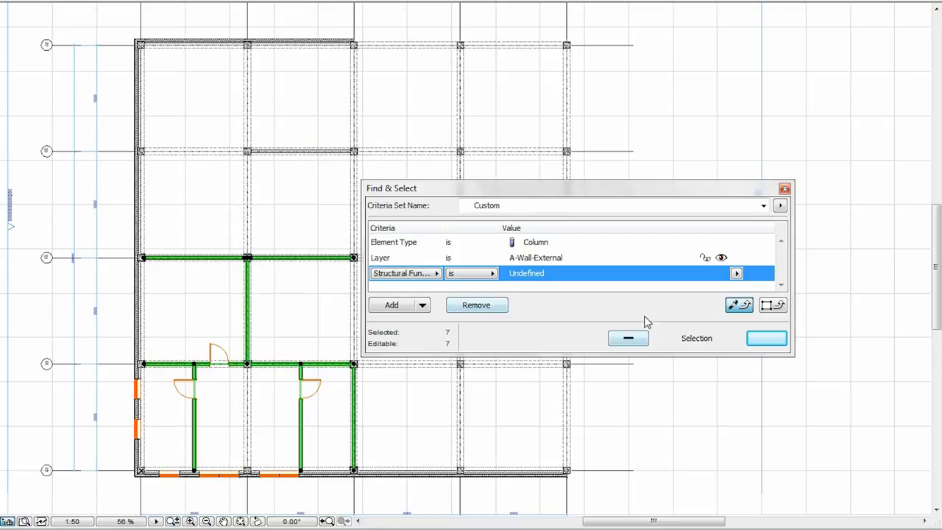
pyautogui.click(649, 147)
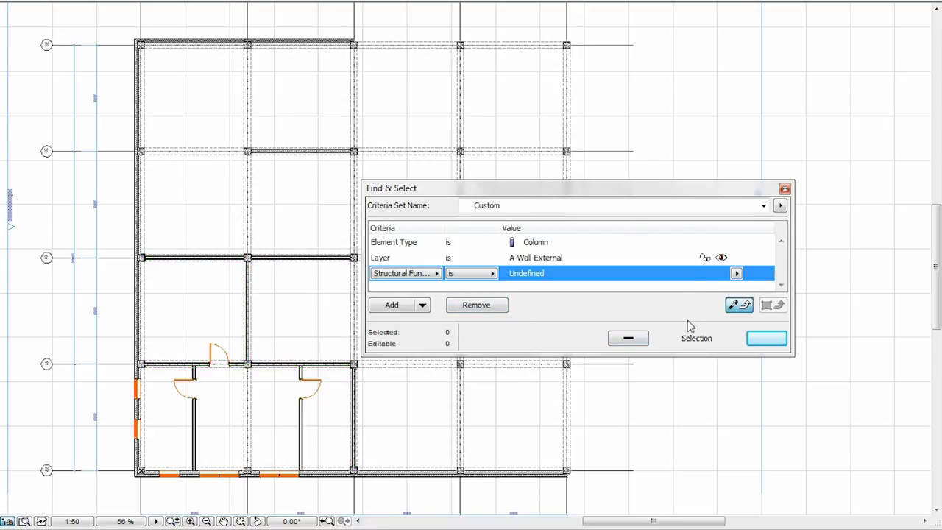
# Step: Close Find & Select after checking Criteria Set options, then pan the floor plan right
pyautogui.click(781, 207)
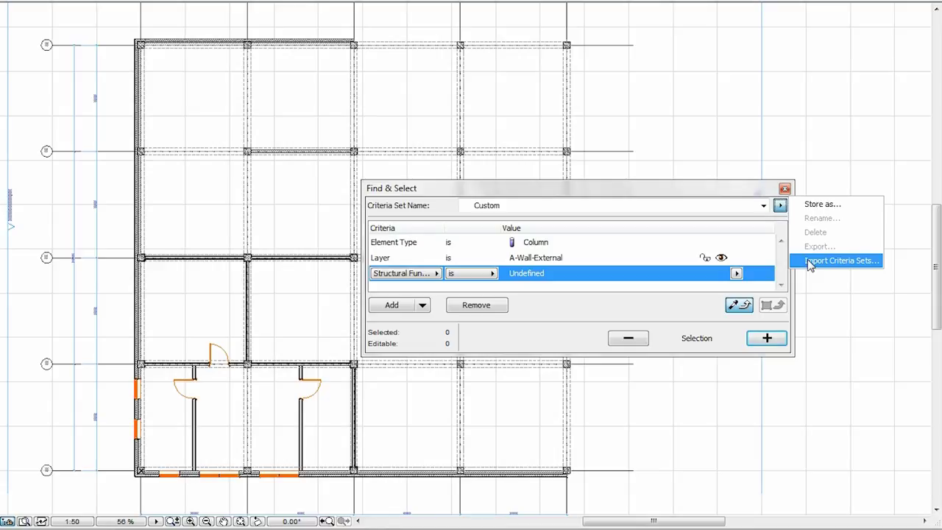
pyautogui.click(784, 190)
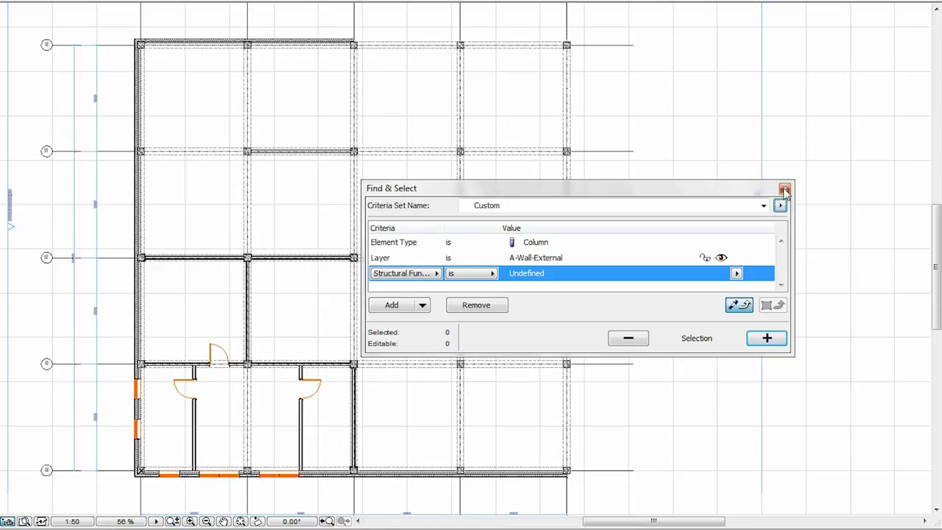
pyautogui.click(784, 189)
pyautogui.moveTo(627, 231); pyautogui.dragTo(722, 219, button='middle')
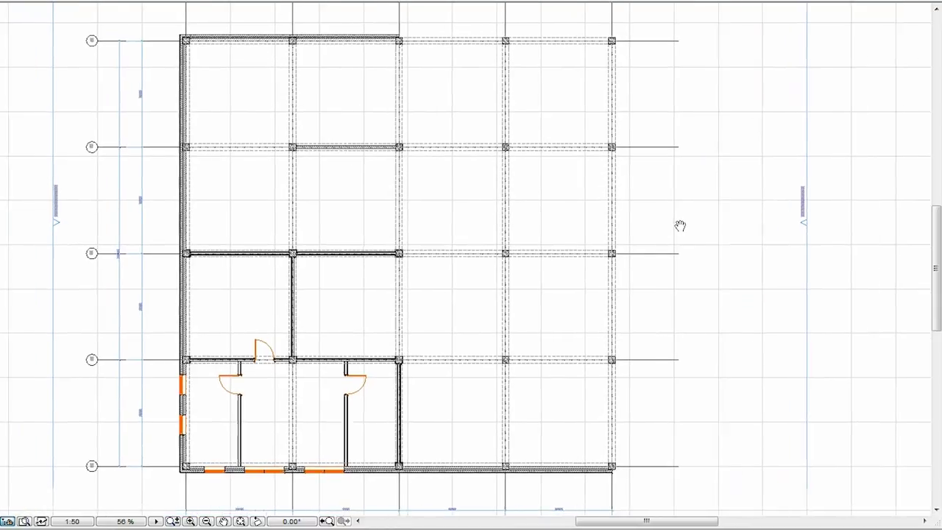